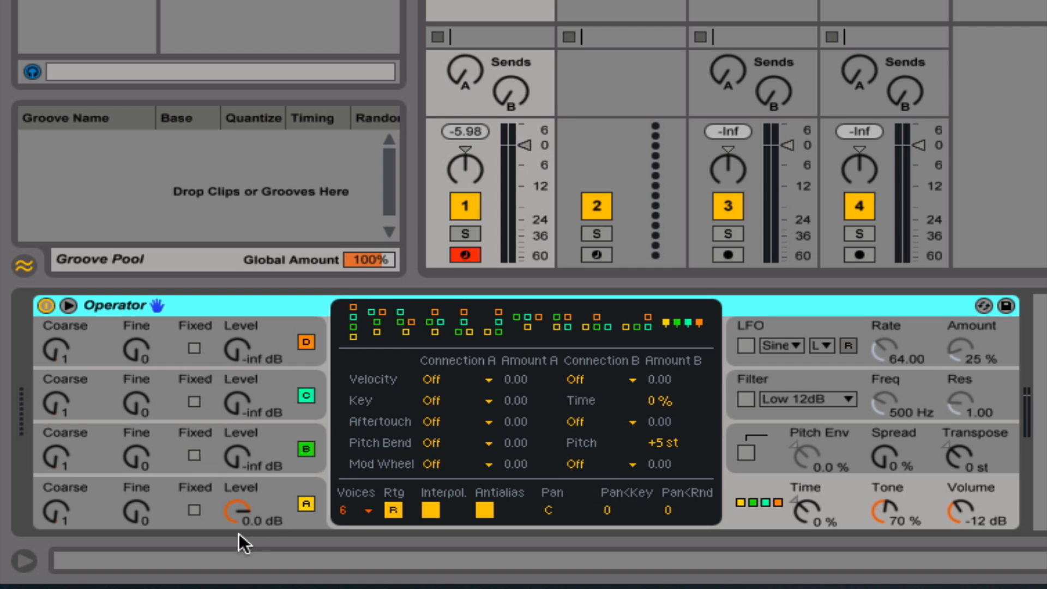
Step: Examine the settings of oscillators A, B, C and D in turn, finishing on oscillator A
left_click(166, 498)
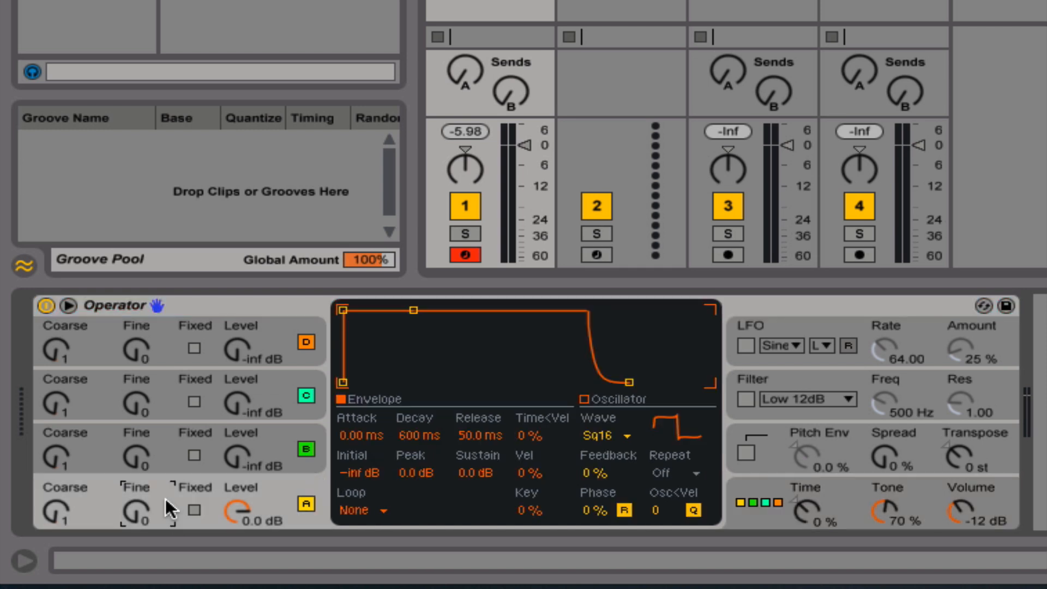
left_click(174, 450)
left_click(169, 383)
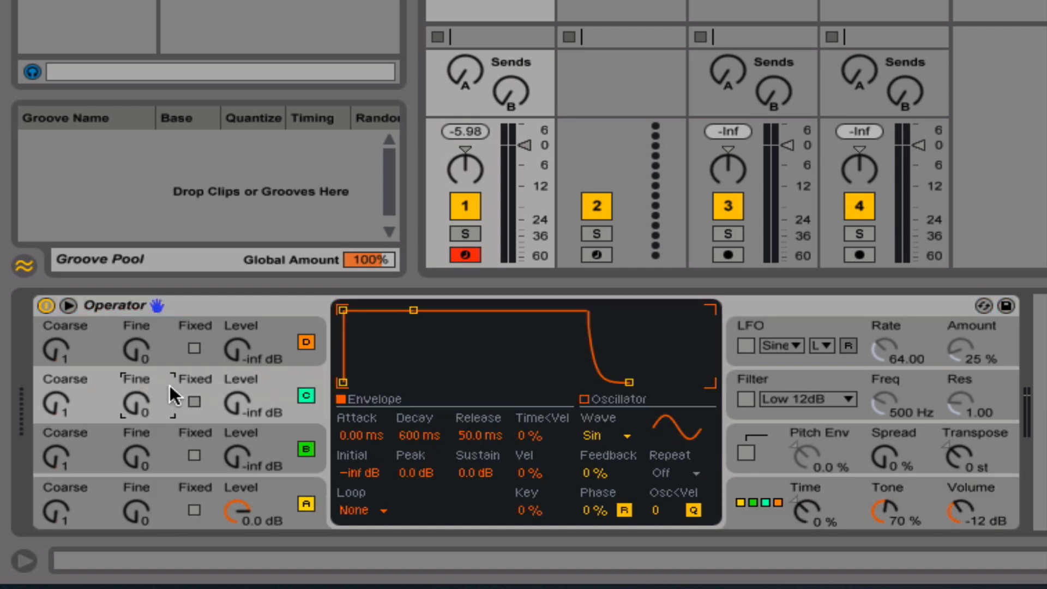
left_click(169, 353)
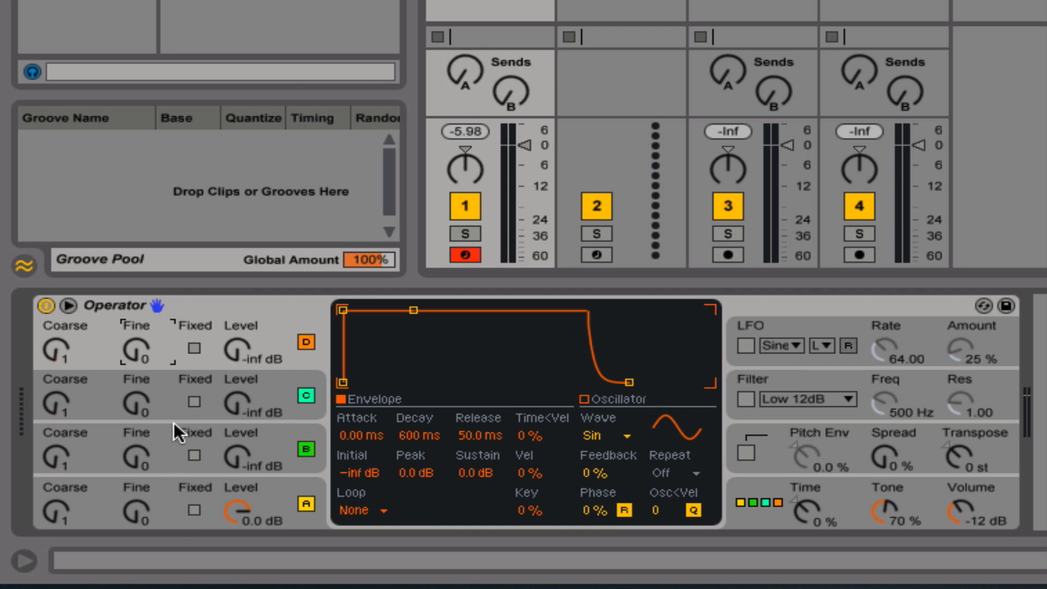
left_click(173, 508)
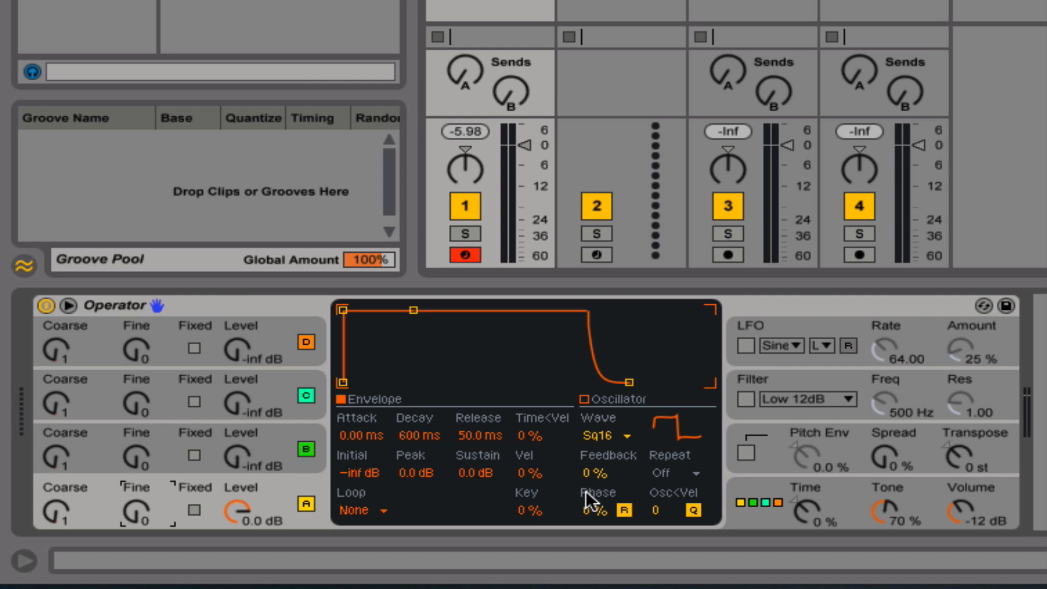
Step: Lower oscillator A's level to -0.6 dB and switch its wave to Sine, then to Saw 3
mouse_move(232, 516)
left_mouse_down()
mouse_move(232, 538)
mouse_move(231, 517)
left_mouse_up()
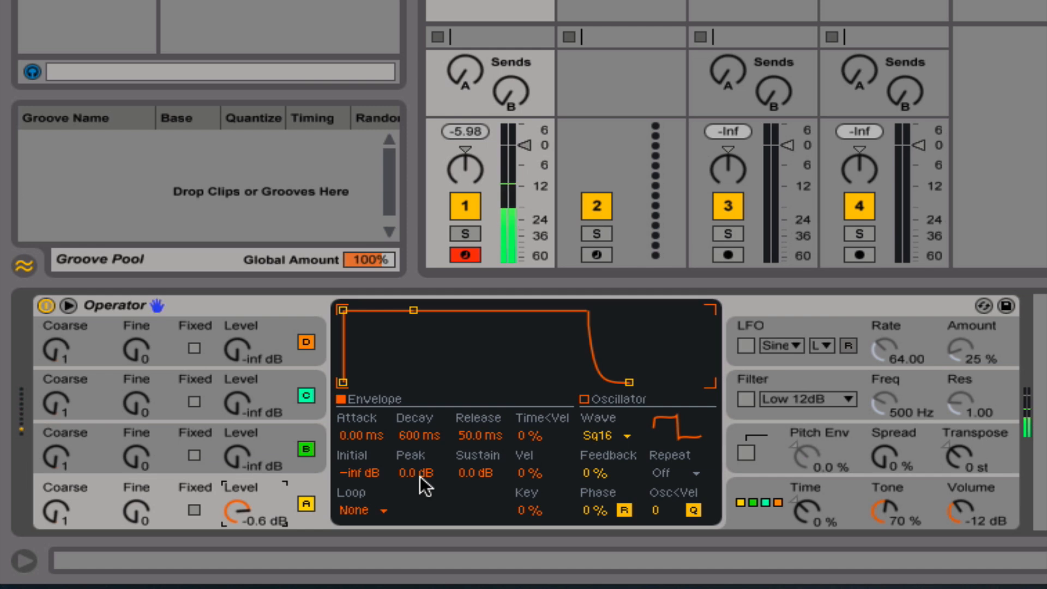
left_click(627, 438)
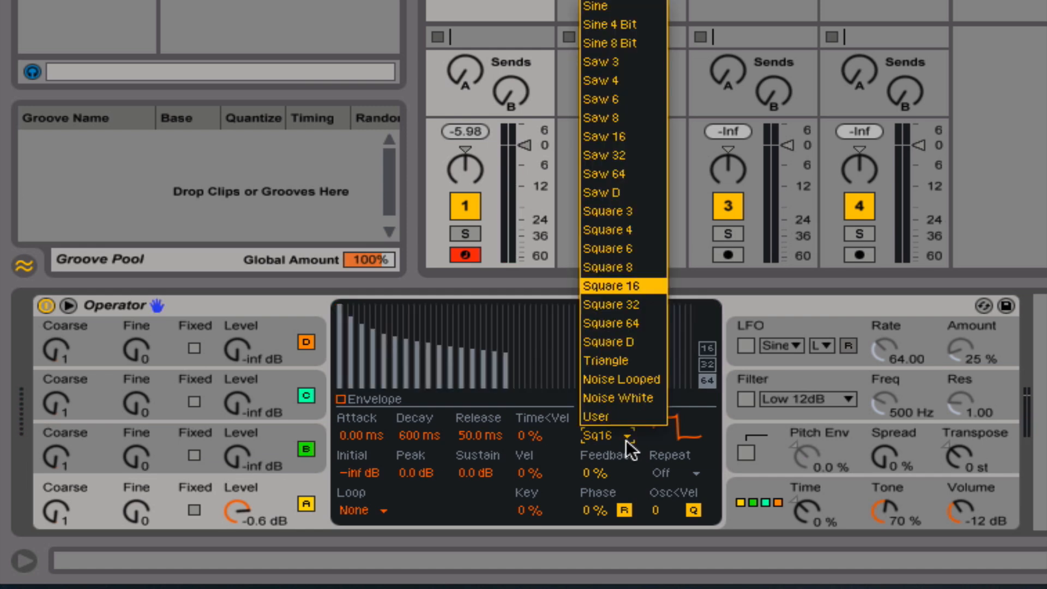
left_click(613, 7)
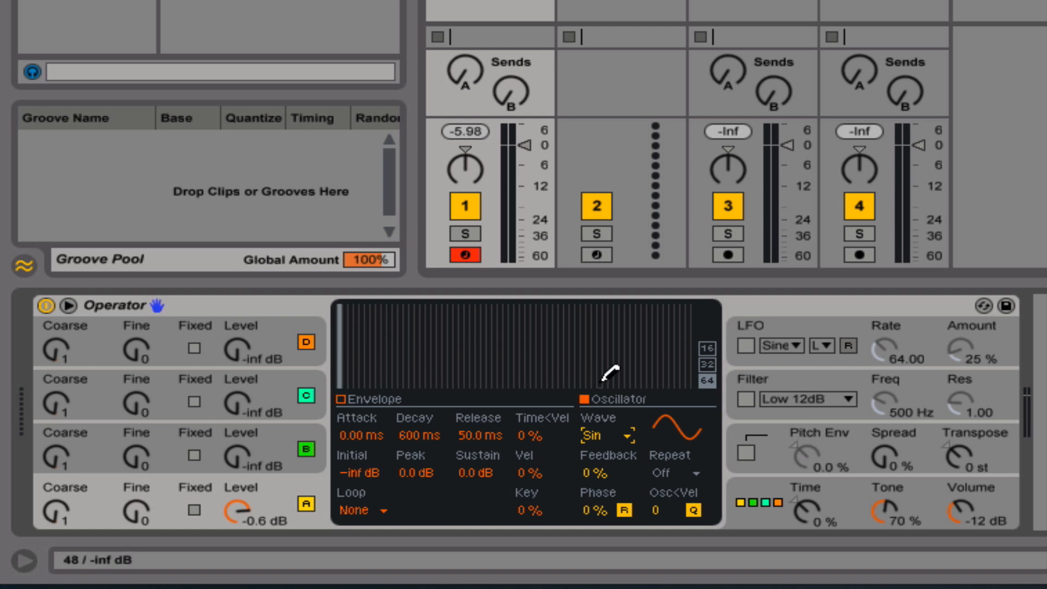
left_click(604, 436)
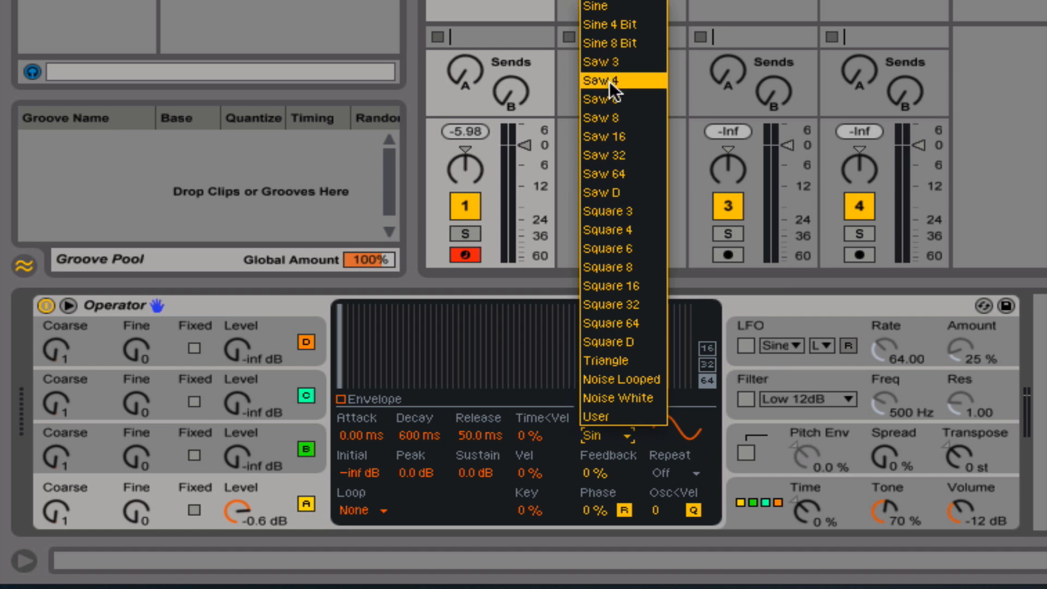
left_click(608, 63)
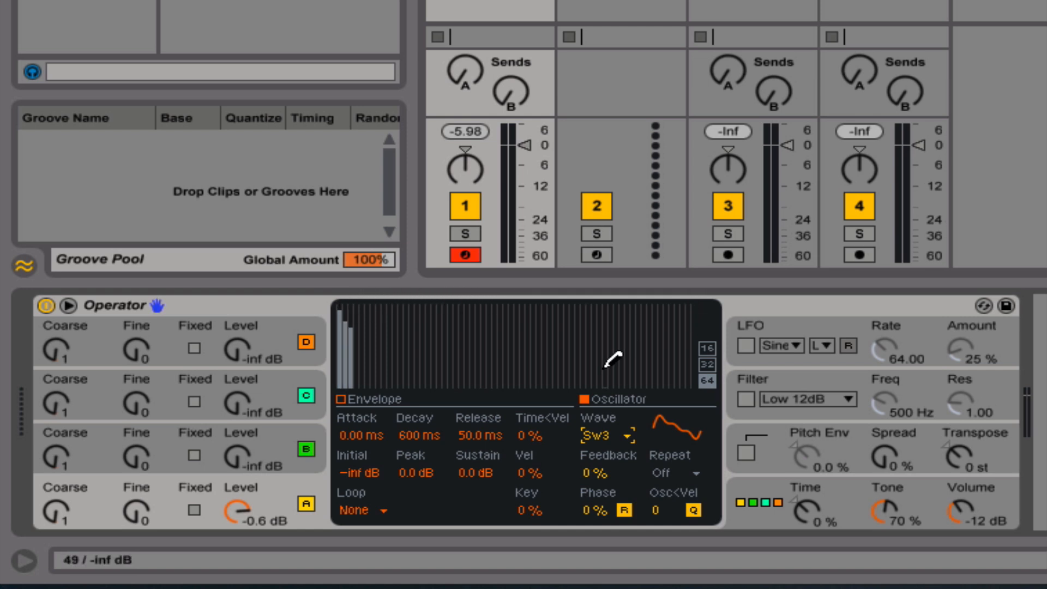
Step: Draw five sparse, descending harmonics in oscillator A, including about -26 dB at 17 and -42 dB at 37, plus a rising block of high harmonics
left_click(389, 345)
left_click(429, 350)
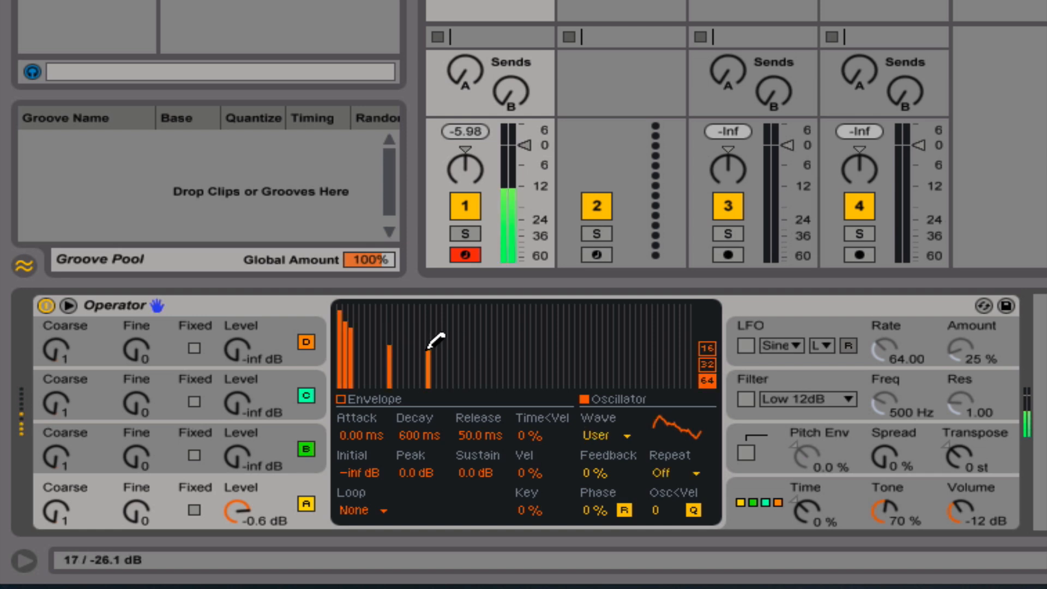
left_click(462, 362)
left_click(500, 371)
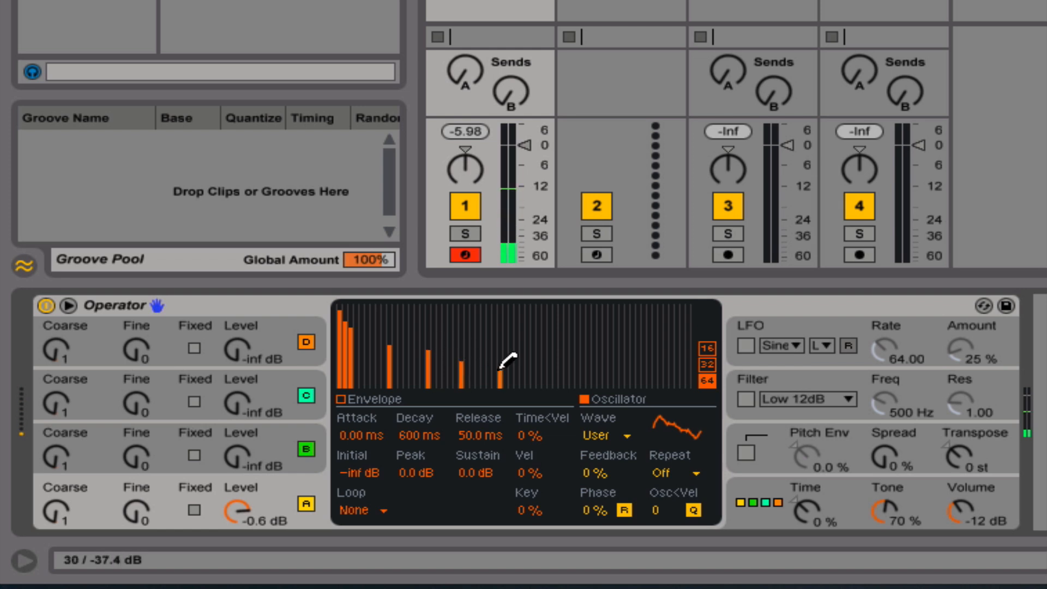
left_click(539, 380)
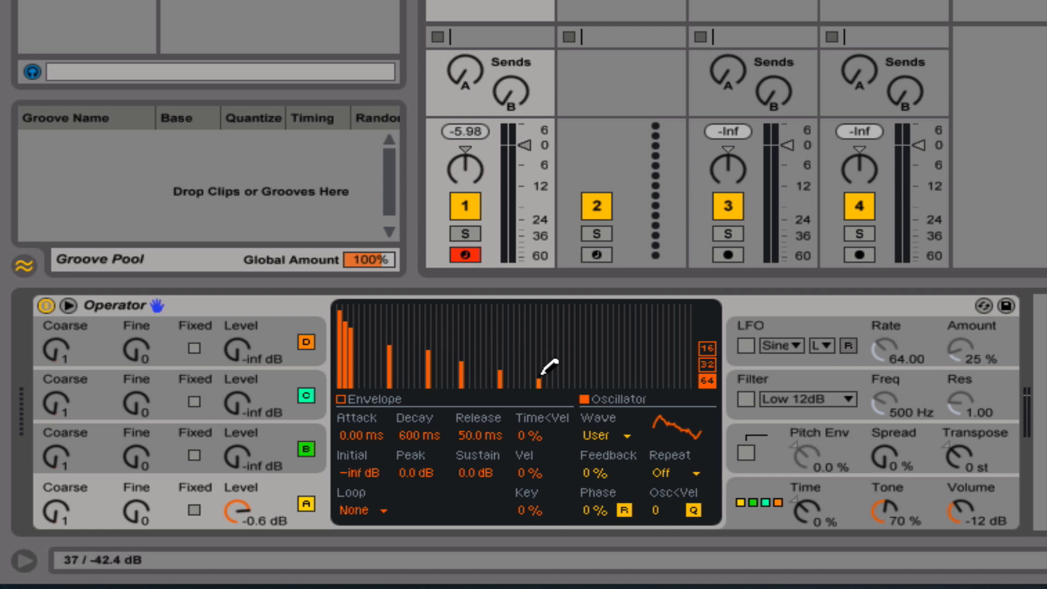
mouse_move(582, 344)
left_mouse_down()
mouse_move(615, 319)
mouse_move(666, 308)
left_mouse_up()
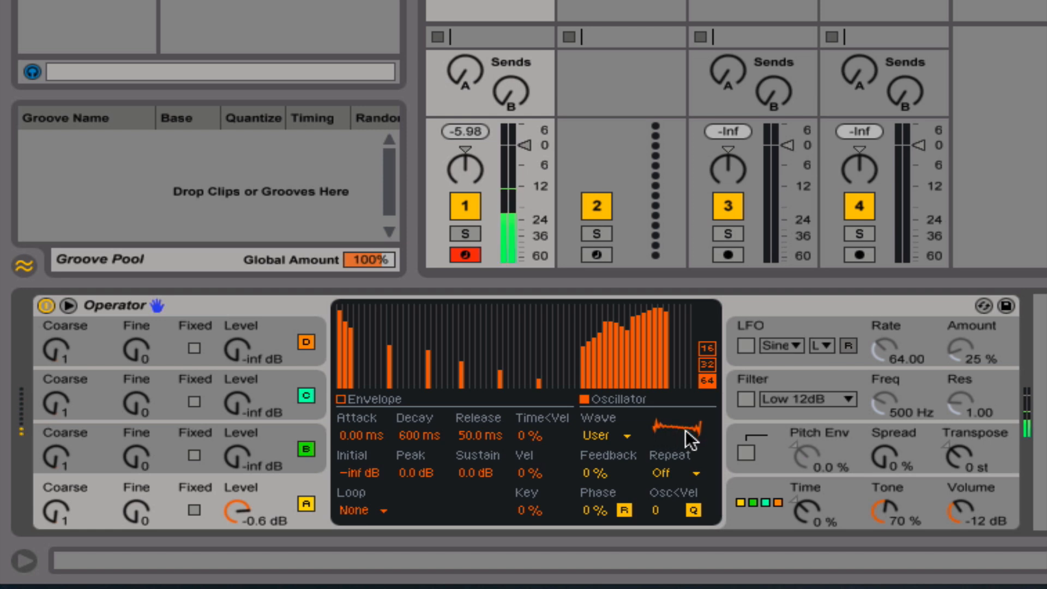
Step: Erase the hand-drawn harmonics above the first three and set oscillator A's wave back to Saw 3
mouse_move(661, 398)
left_mouse_down()
mouse_move(669, 379)
mouse_move(374, 391)
left_mouse_up()
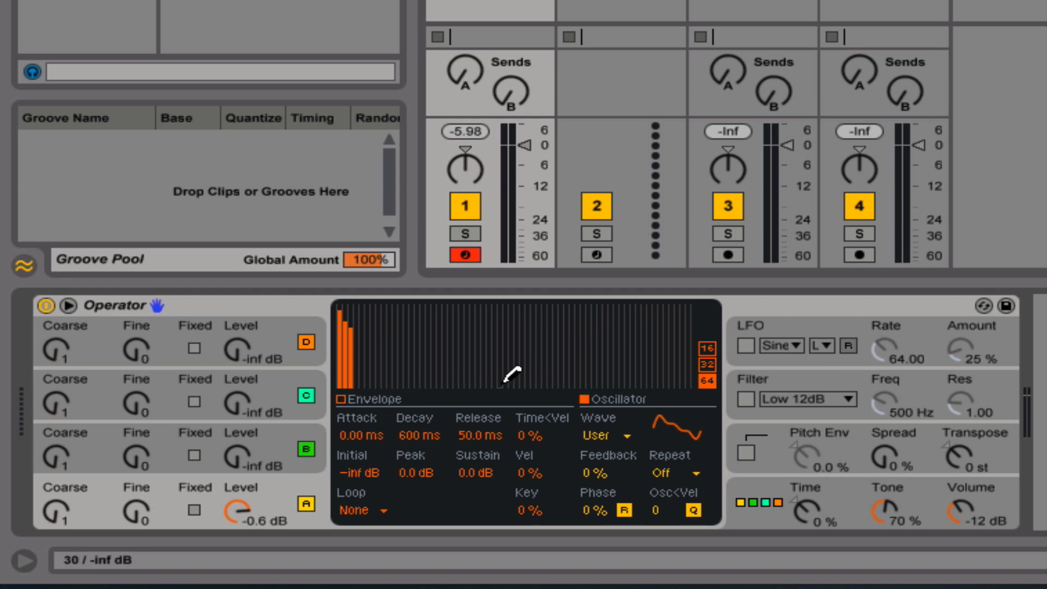
left_click(620, 436)
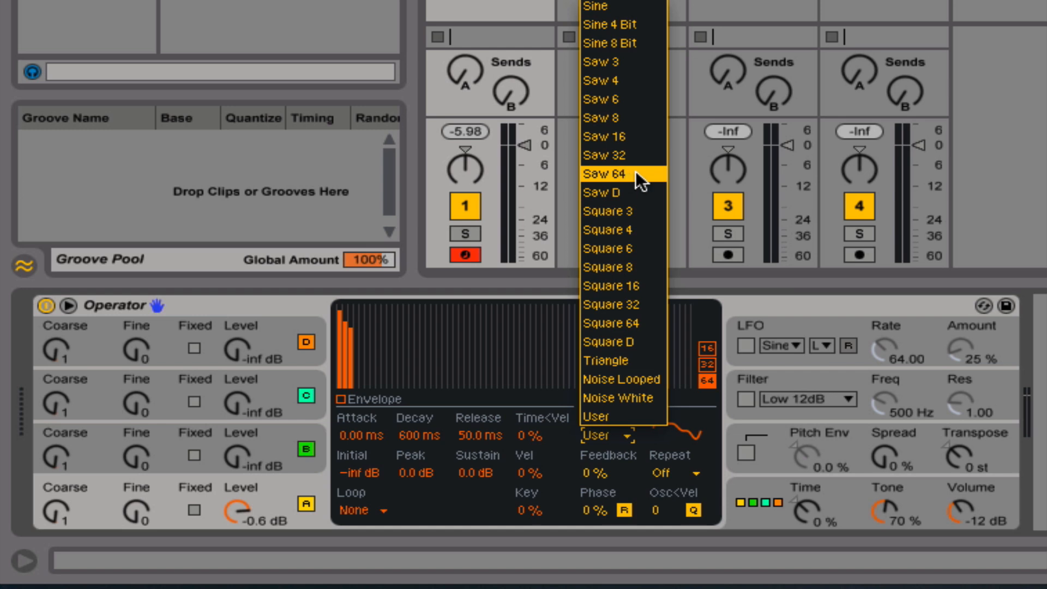
left_click(588, 63)
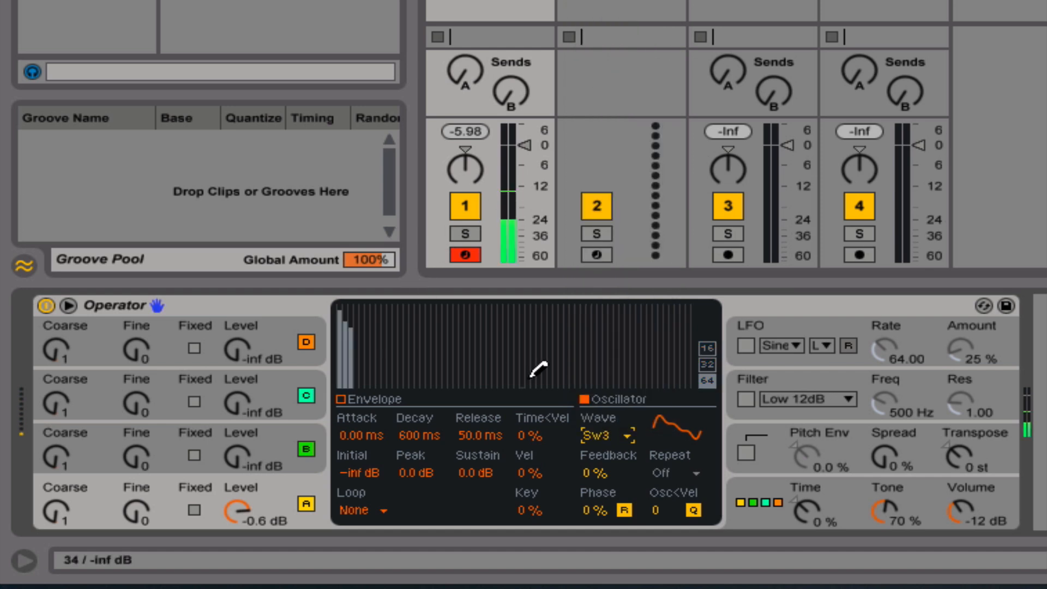
Step: Try the Saw 64, Saw 16 and Square 64 waves on oscillator A, one after another
left_click(626, 436)
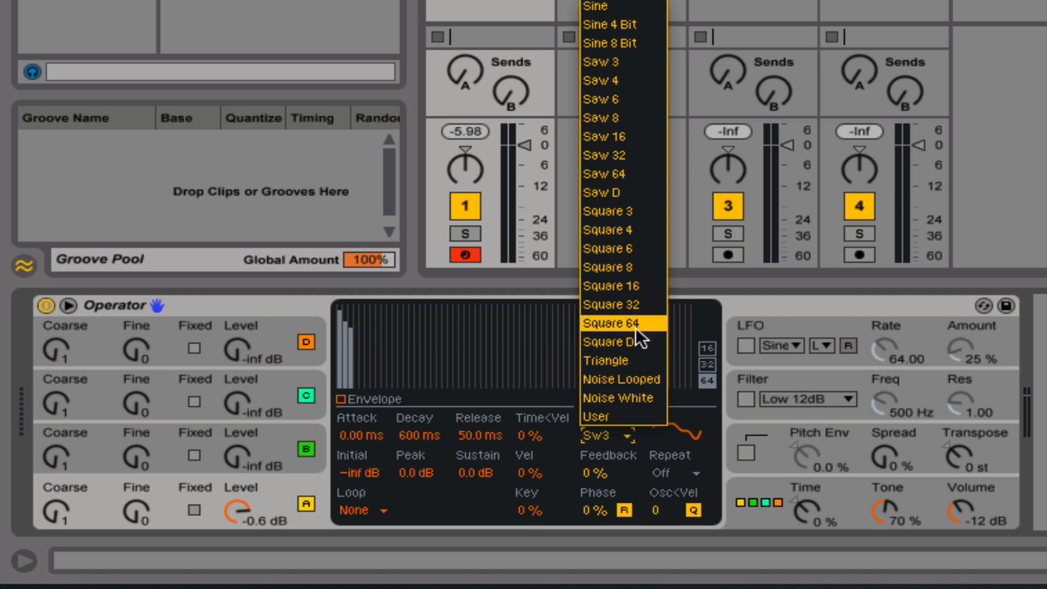
left_click(634, 175)
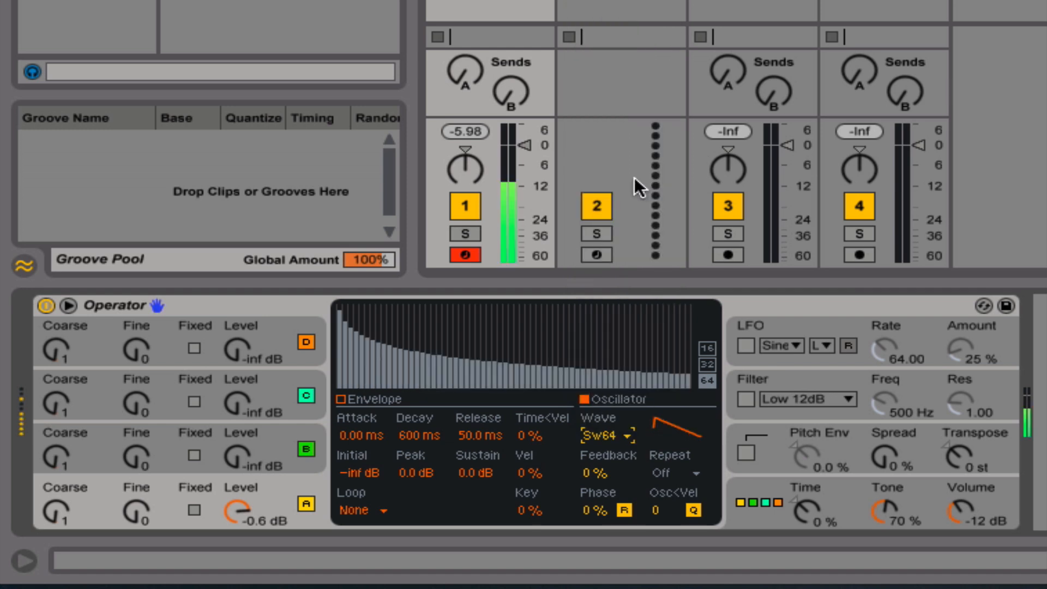
left_click(626, 430)
left_click(612, 136)
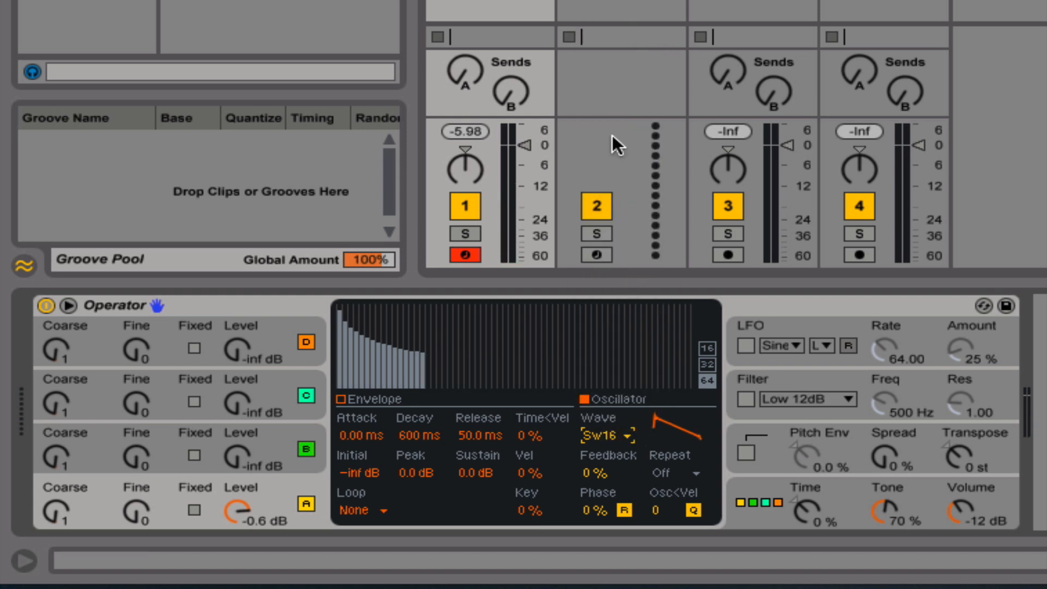
left_click(611, 434)
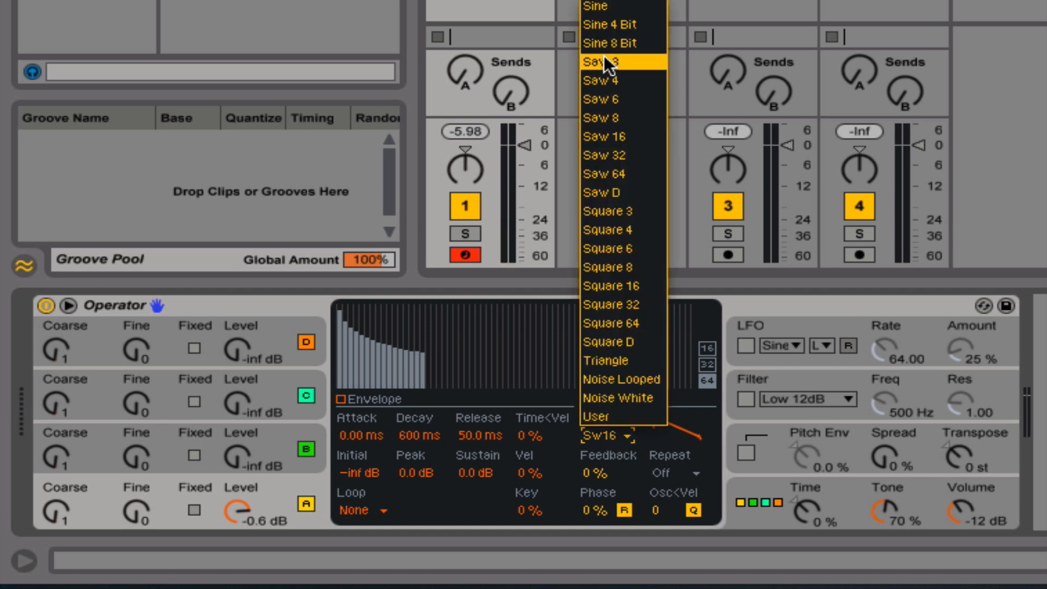
left_click(600, 322)
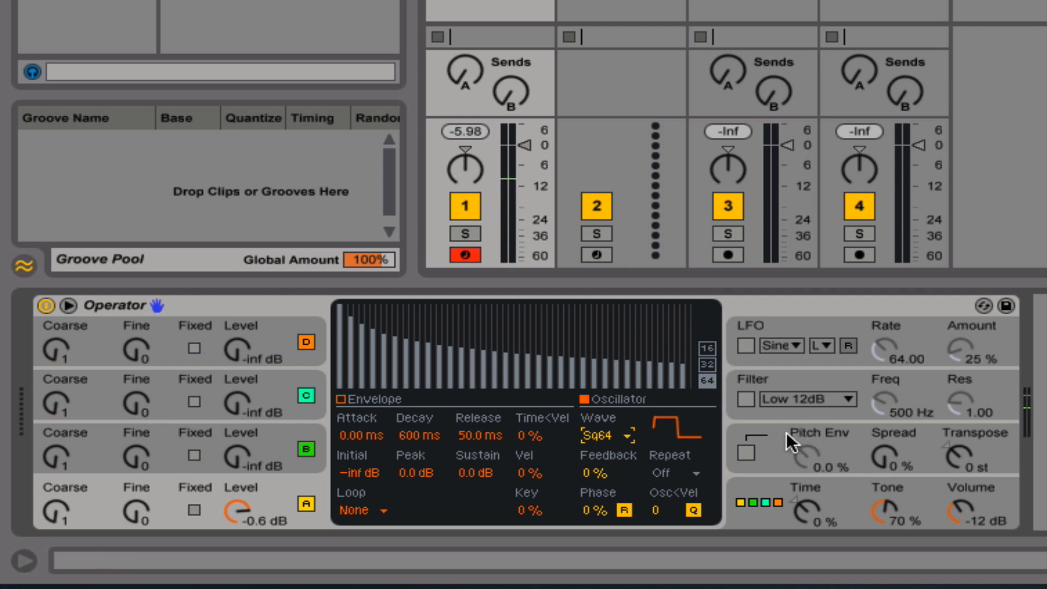
Step: Compare the waveforms of oscillators A, B and D, and view the global display with the algorithm routings
left_click(169, 484)
left_click(169, 440)
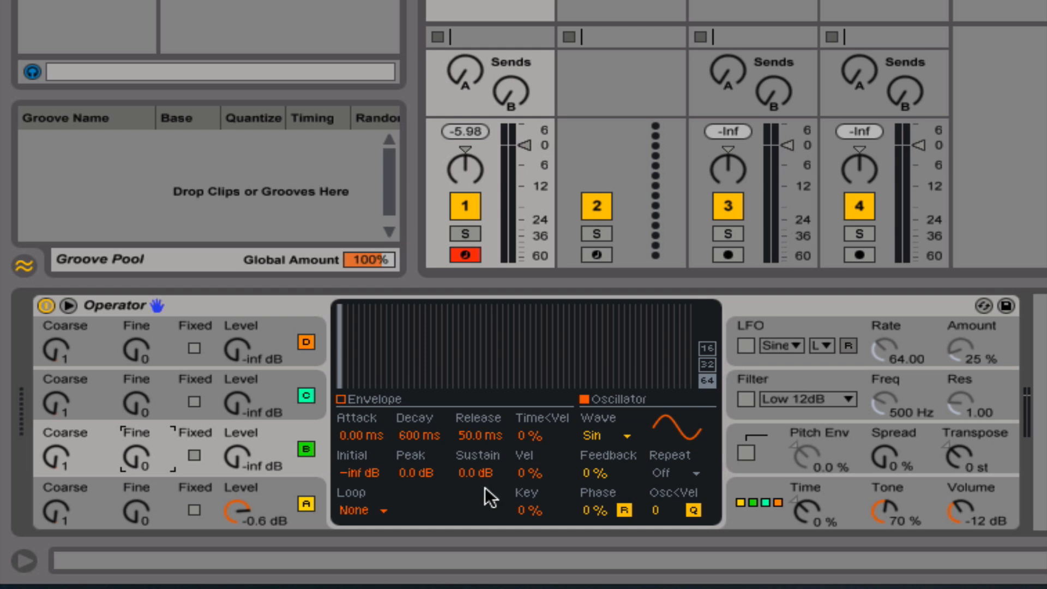
left_click(167, 497)
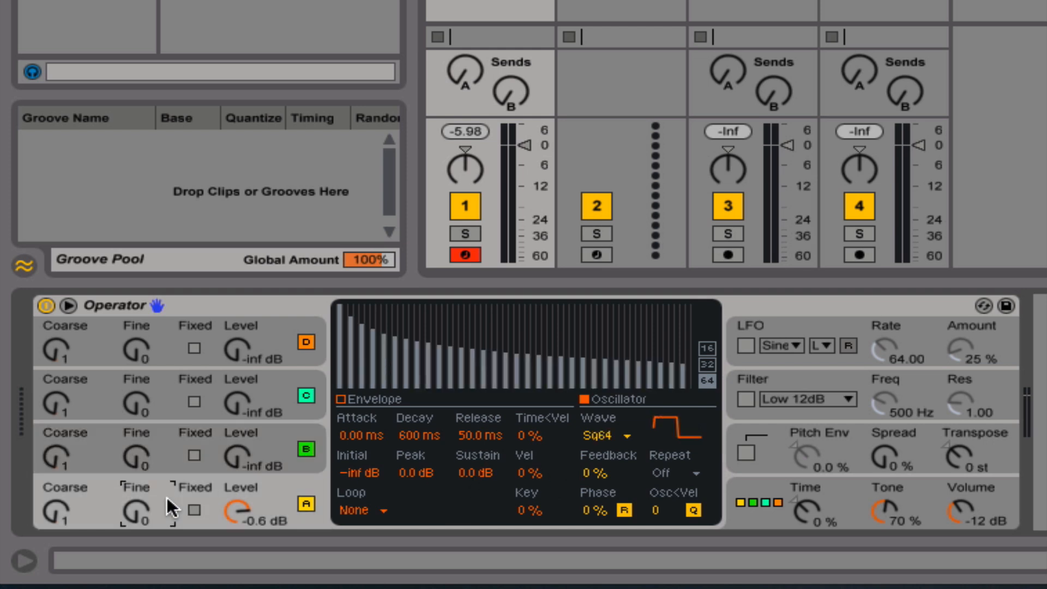
left_click(174, 448)
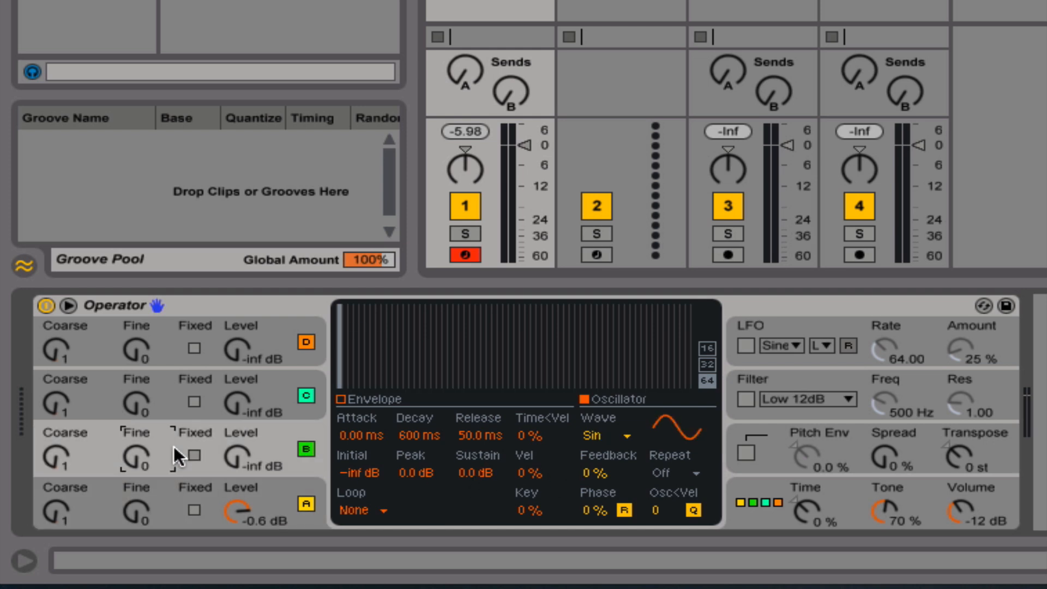
left_click(171, 349)
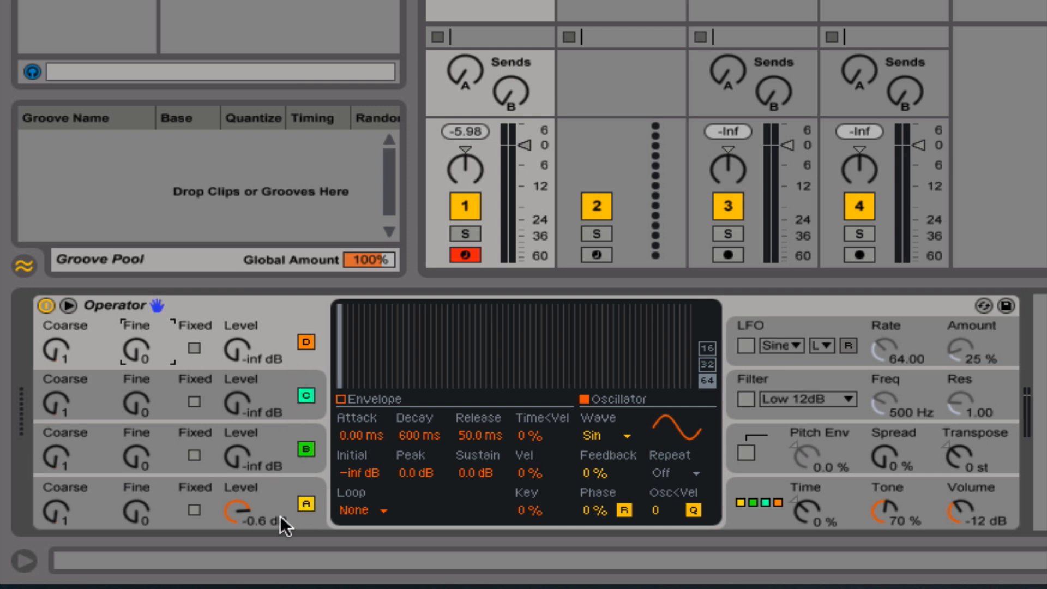
left_click(762, 505)
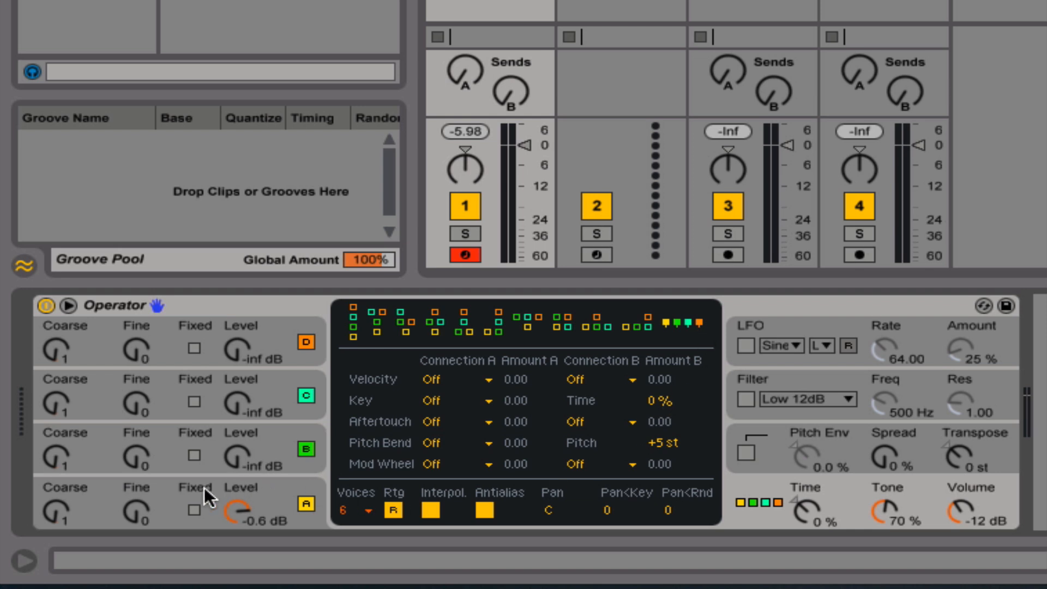
Step: Set oscillator A's wave to Square 4
left_click(173, 500)
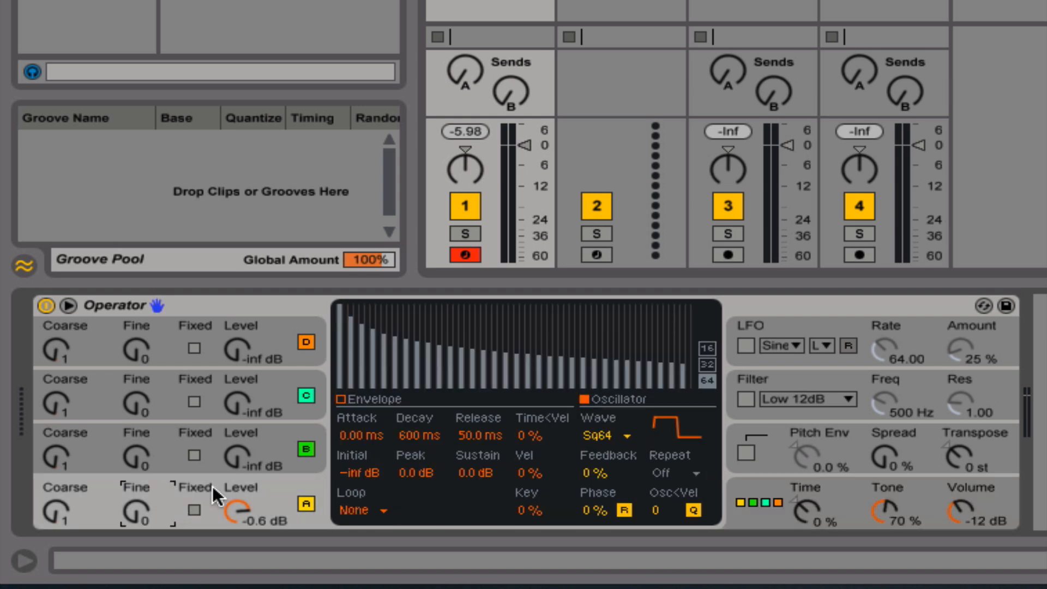
left_click(626, 436)
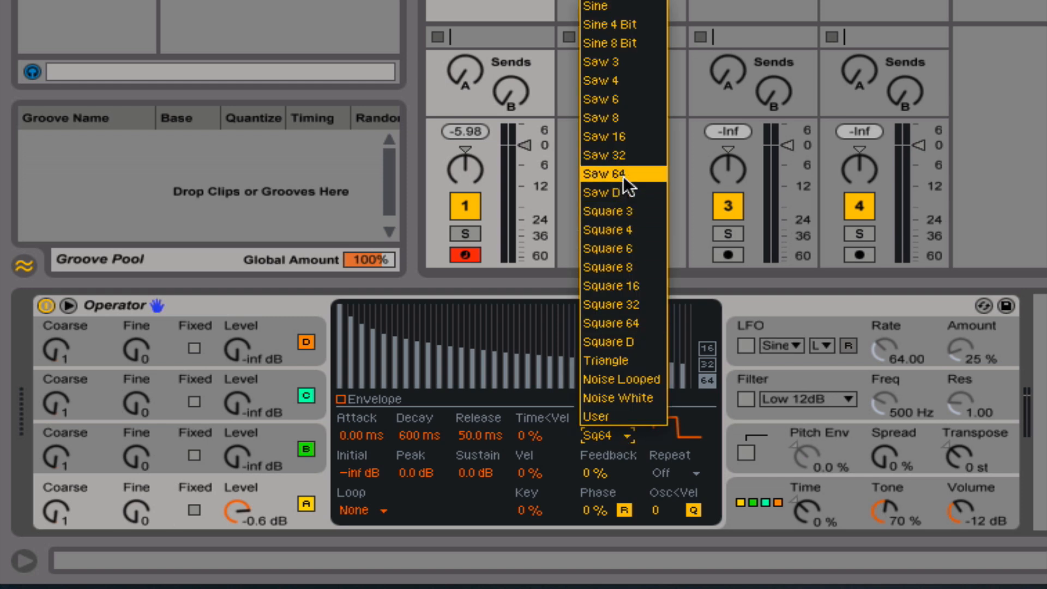
left_click(629, 230)
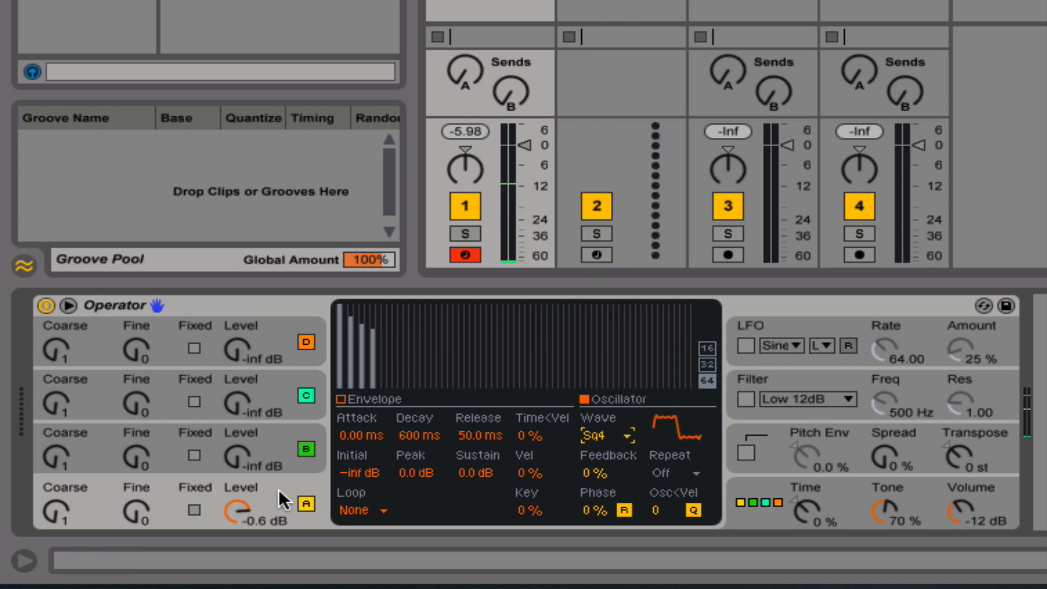
Step: Turn oscillator A off and raise oscillator B's level to -1.9 dB
left_click(304, 502)
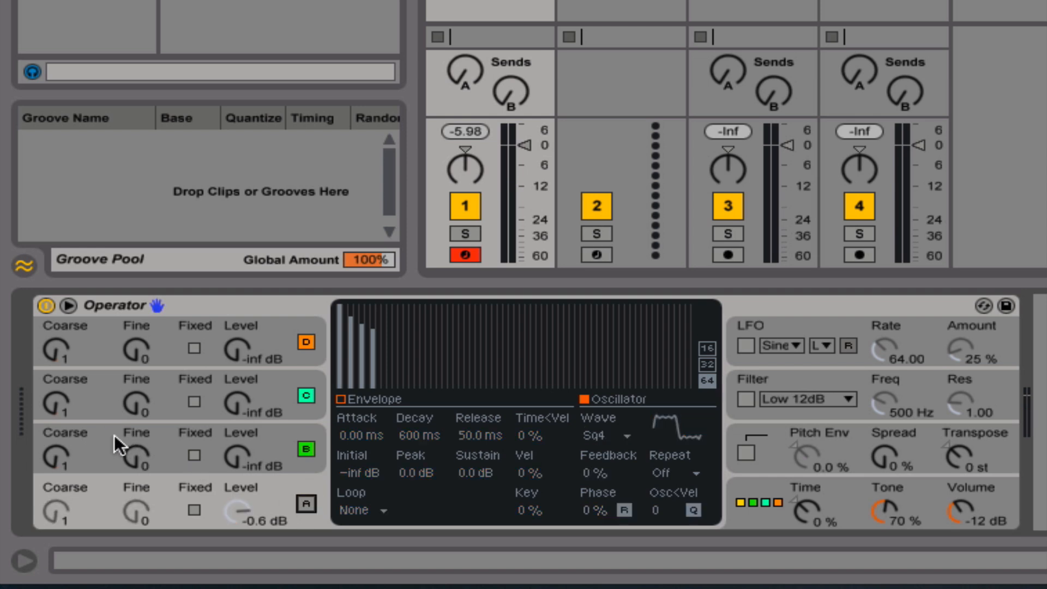
left_click(177, 456)
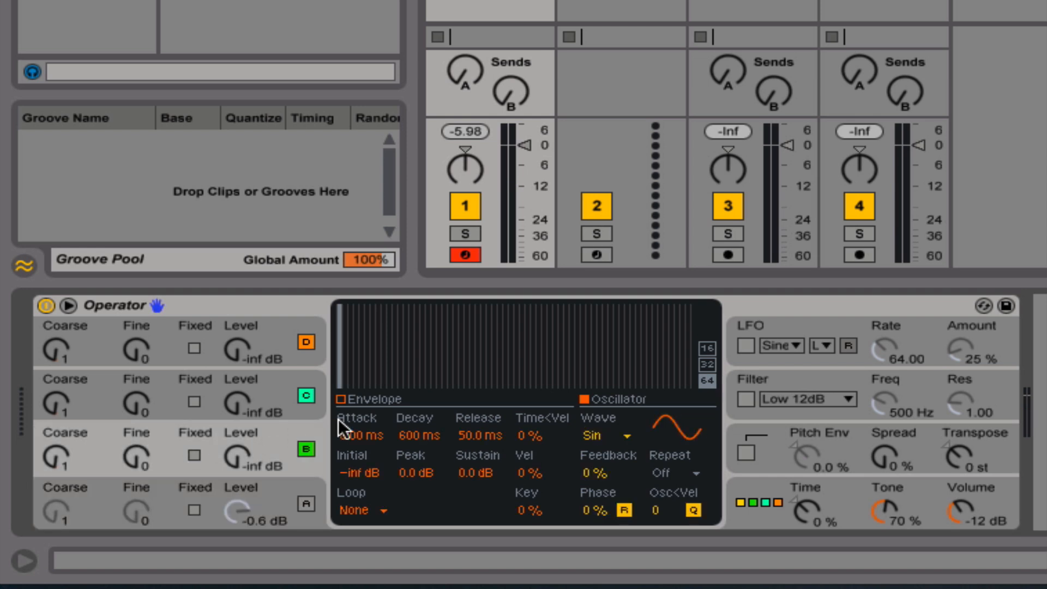
mouse_move(237, 460)
left_mouse_down()
mouse_move(237, 420)
mouse_move(236, 458)
left_mouse_up()
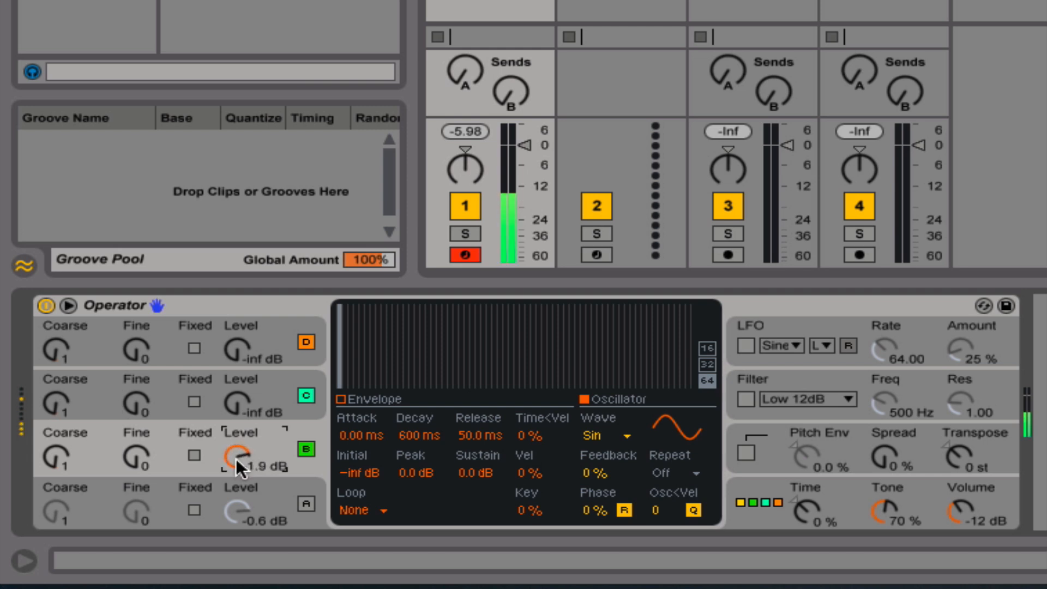
Step: Compare the oscillators by turning A on, switching B off and on, and turning A off again
left_click(305, 503)
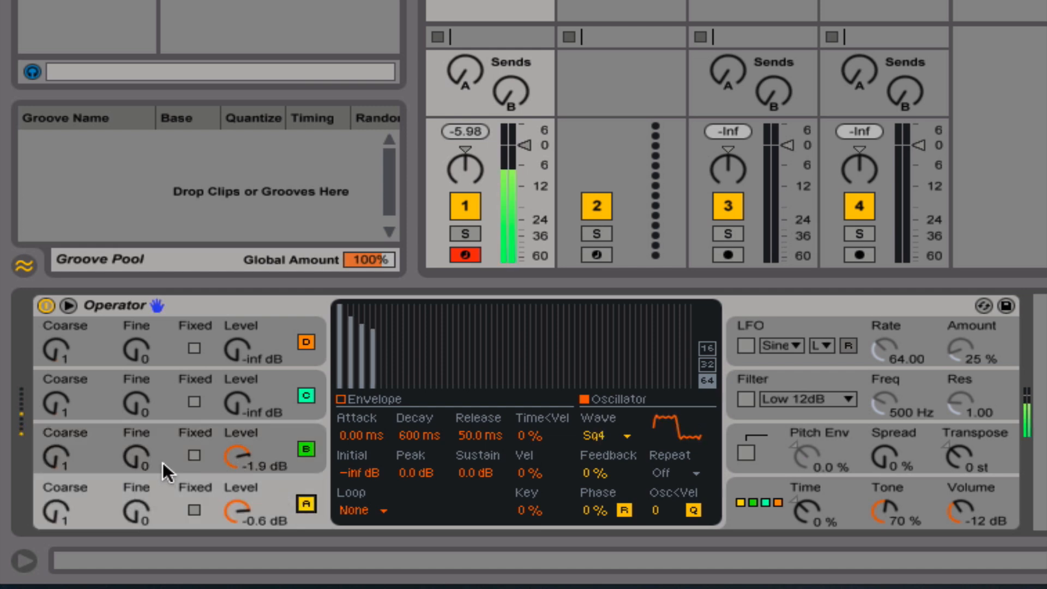
left_click(307, 450)
left_click(306, 451)
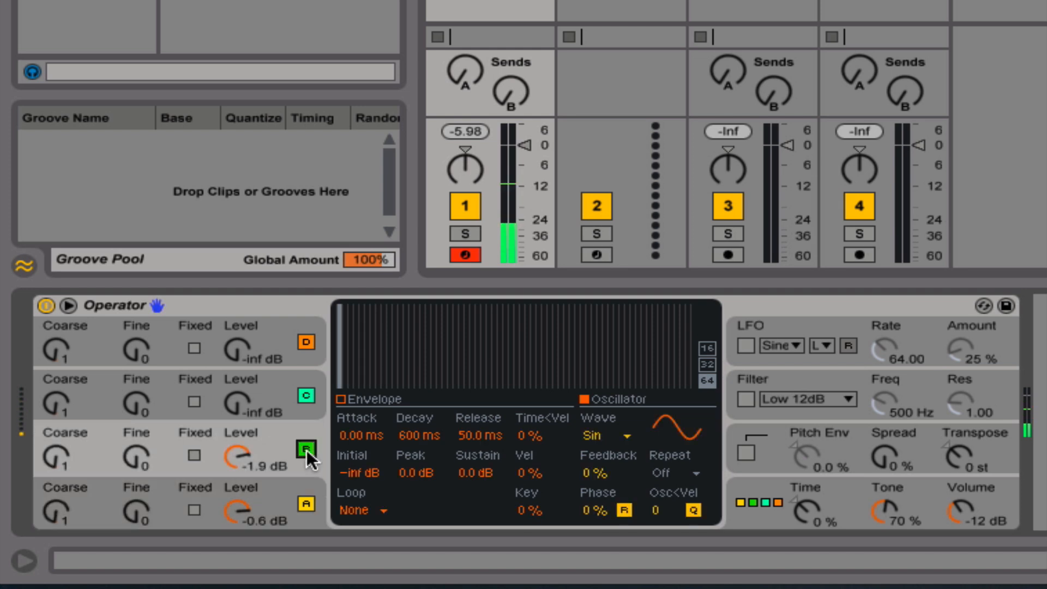
left_click(309, 504)
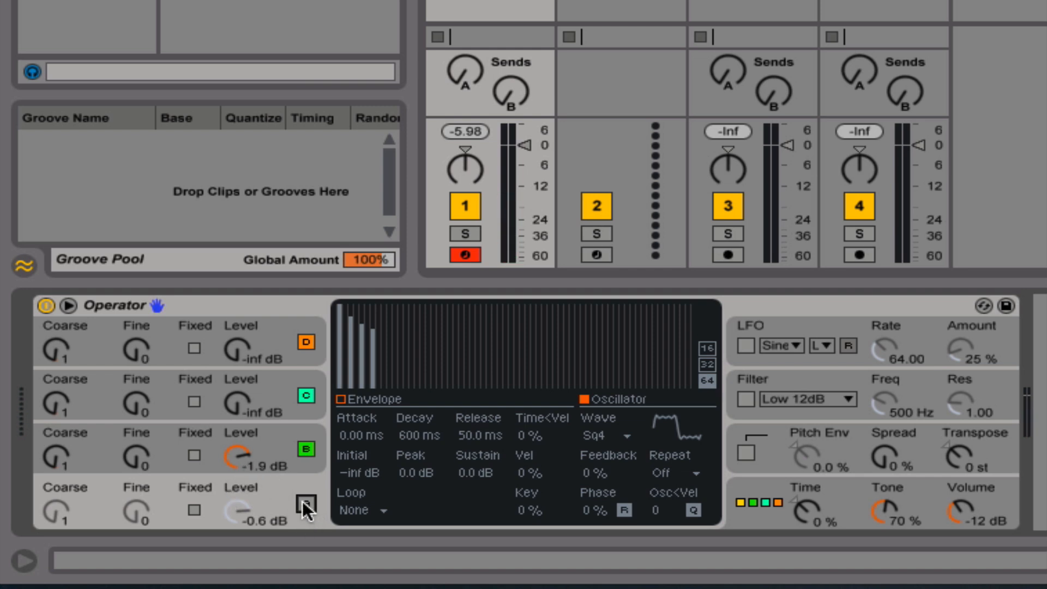
Step: Turn oscillator A back on, lower its level to -26 dB, and compare its waveform with oscillator B's
left_click(306, 505)
mouse_move(238, 508)
left_mouse_down()
mouse_move(237, 532)
mouse_move(237, 489)
mouse_move(234, 516)
left_mouse_up()
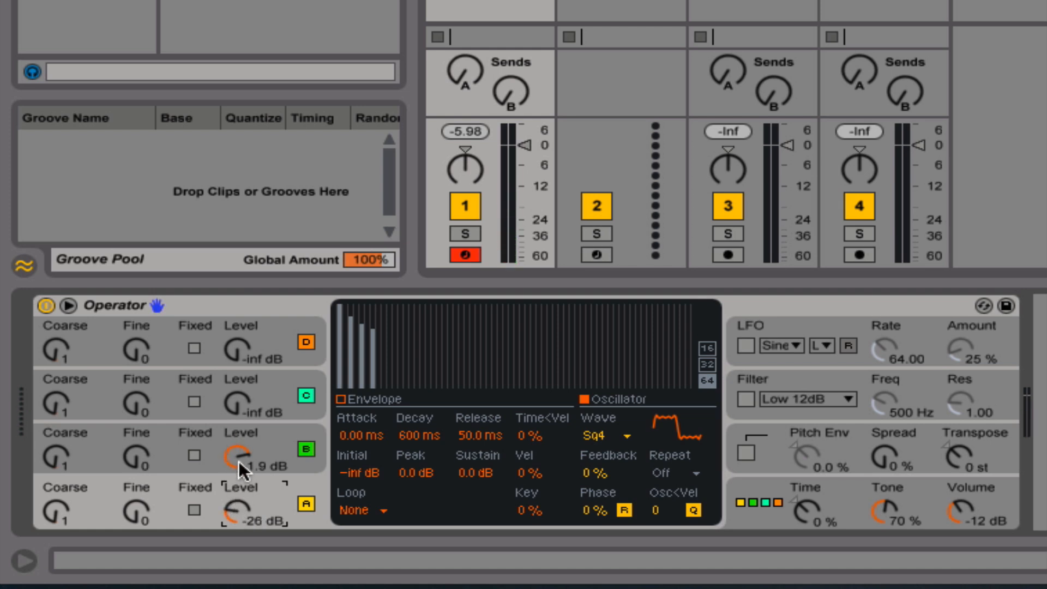
left_click(159, 459)
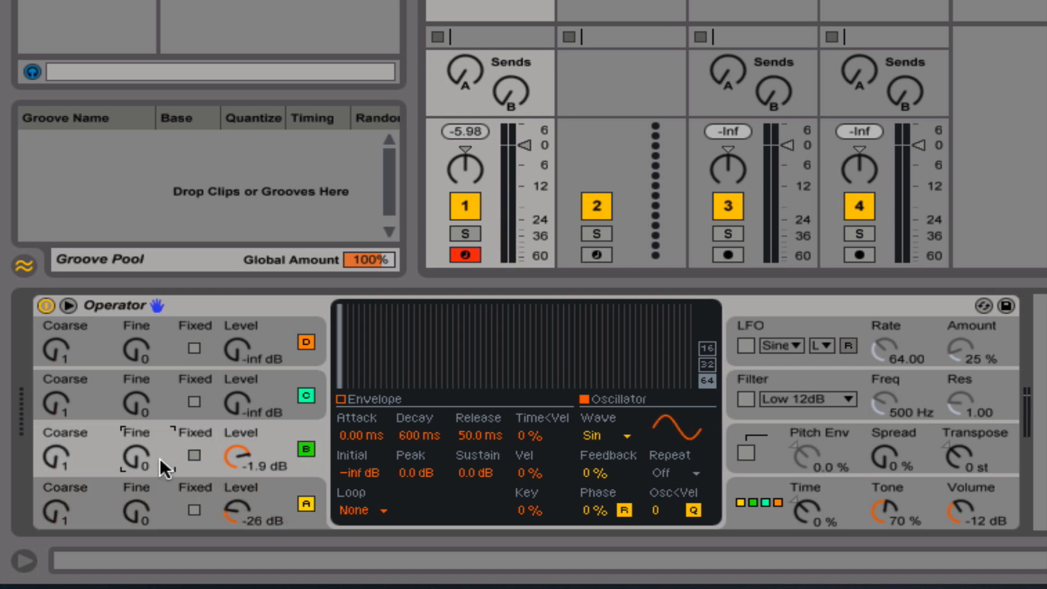
left_click(160, 496)
Step: Choose the fully stacked algorithm that chains oscillator D into C, C into B and B into A
left_click(746, 501)
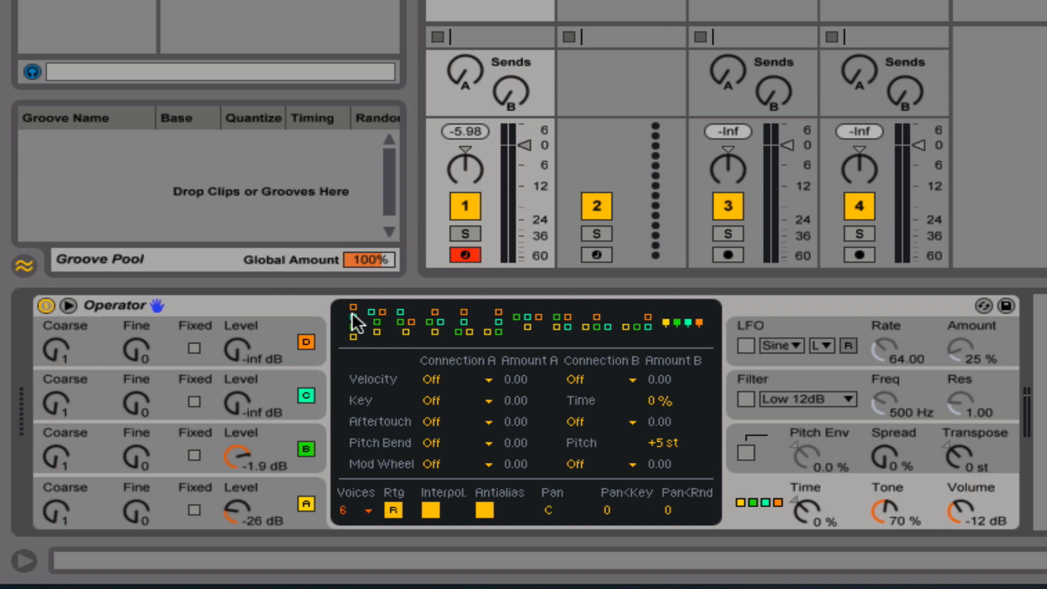
left_click(353, 326)
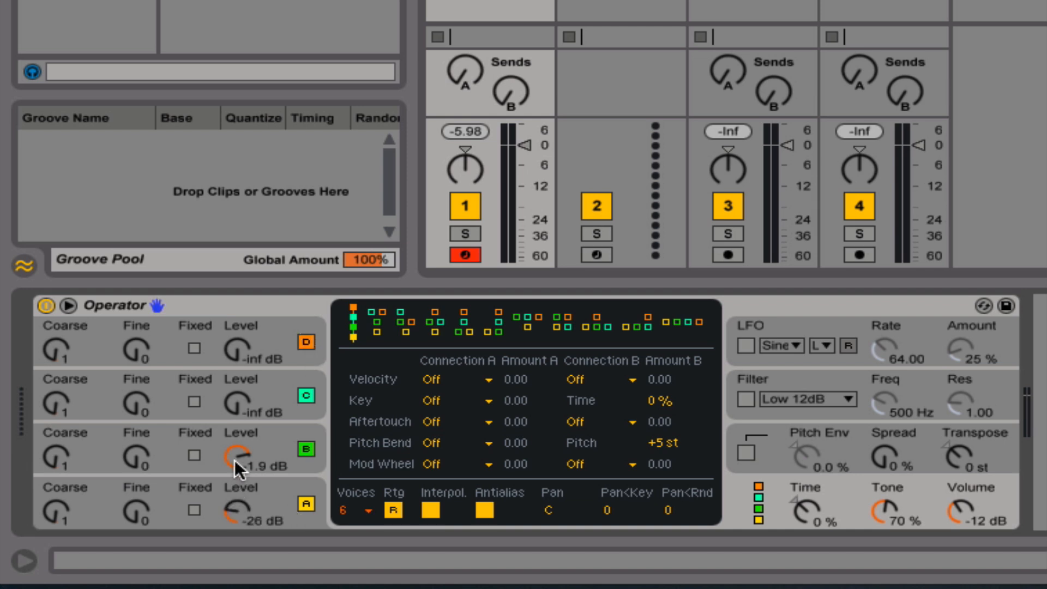
Step: Silence oscillator B, set oscillator A's level to -17 dB, and bring oscillator B's level up to -43 dB
left_click_drag(239, 451, 238, 545)
left_click_drag(233, 498, 234, 479)
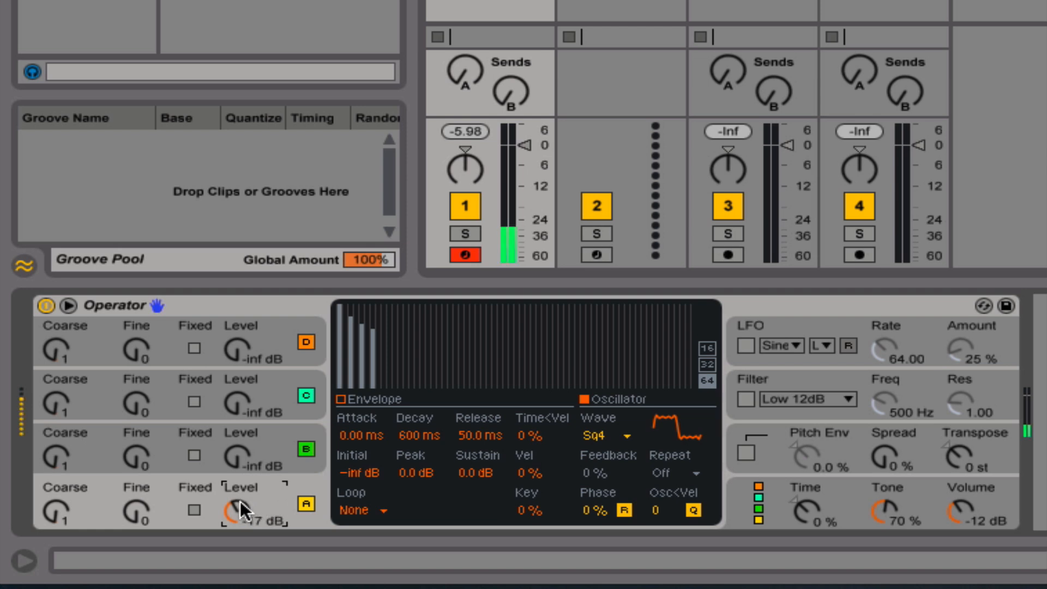
left_click(235, 455)
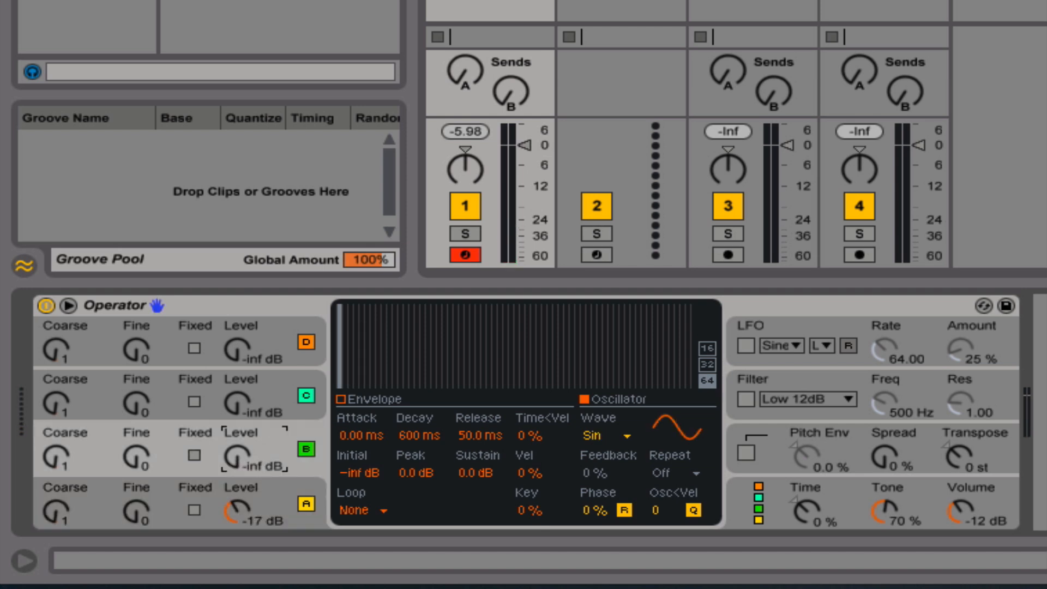
mouse_move(235, 453)
left_mouse_down()
mouse_move(234, 414)
mouse_move(235, 439)
left_mouse_up()
Step: Try the fully parallel algorithm, and settle on the one where D modulates C while A and B stand alone
left_click(755, 499)
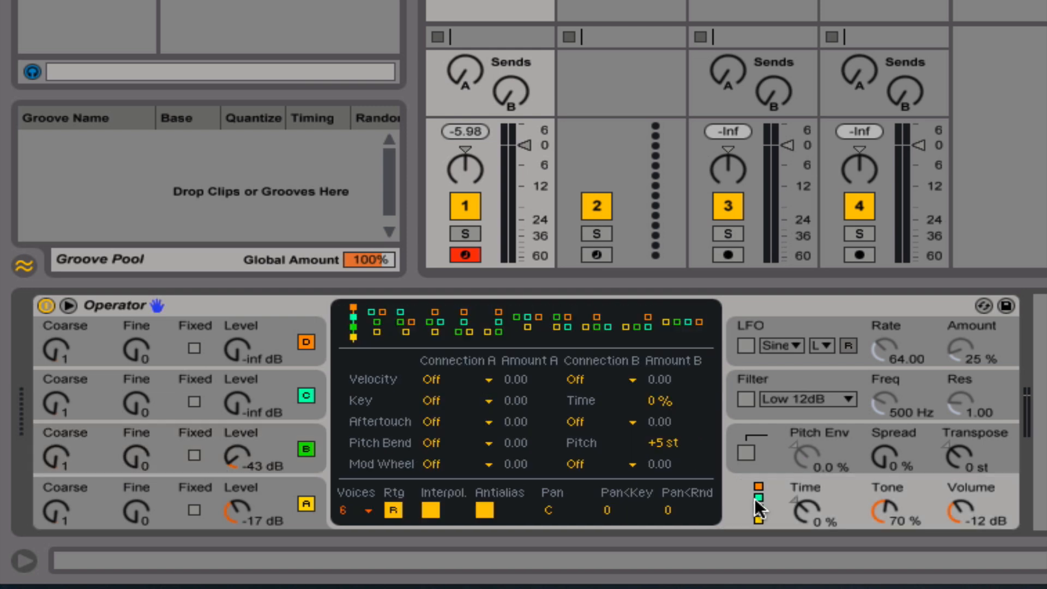
left_click(379, 329)
left_click(672, 320)
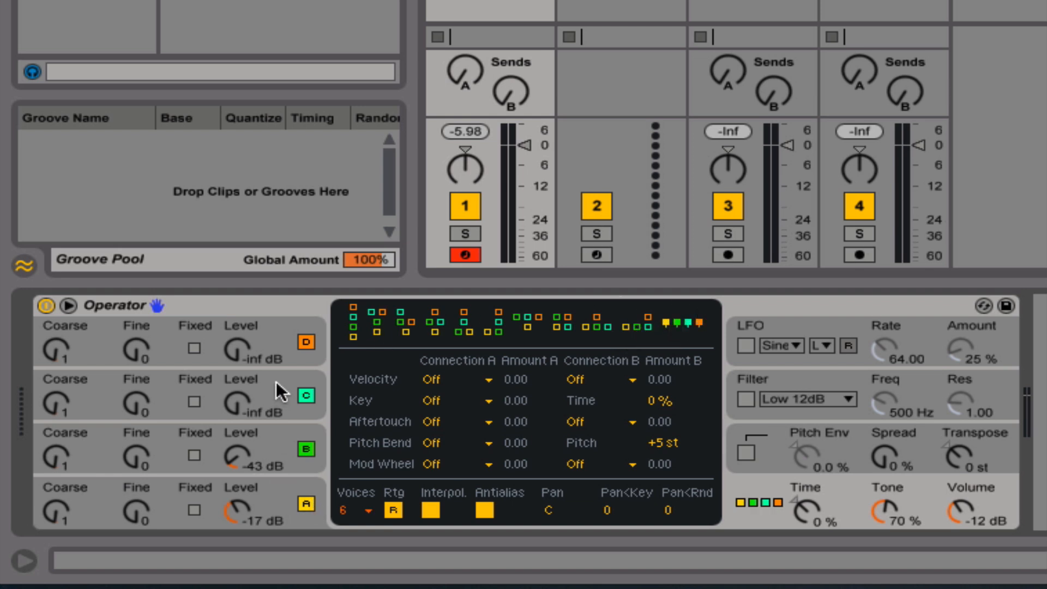
left_click(637, 329)
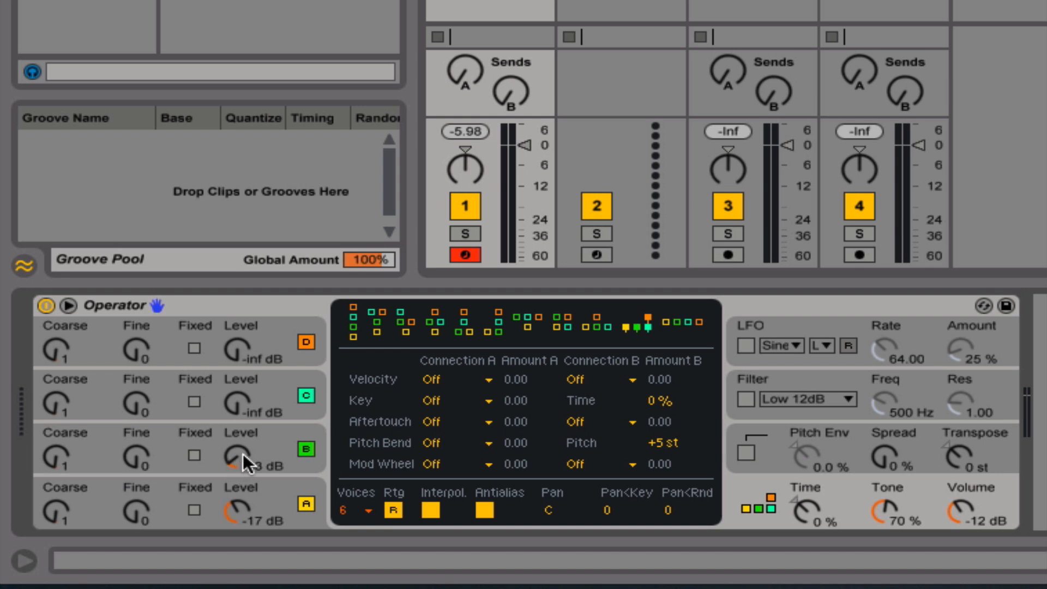
Step: Raise oscillator B's level to 0.0 dB and oscillator A's level to -12 dB
left_click(182, 457)
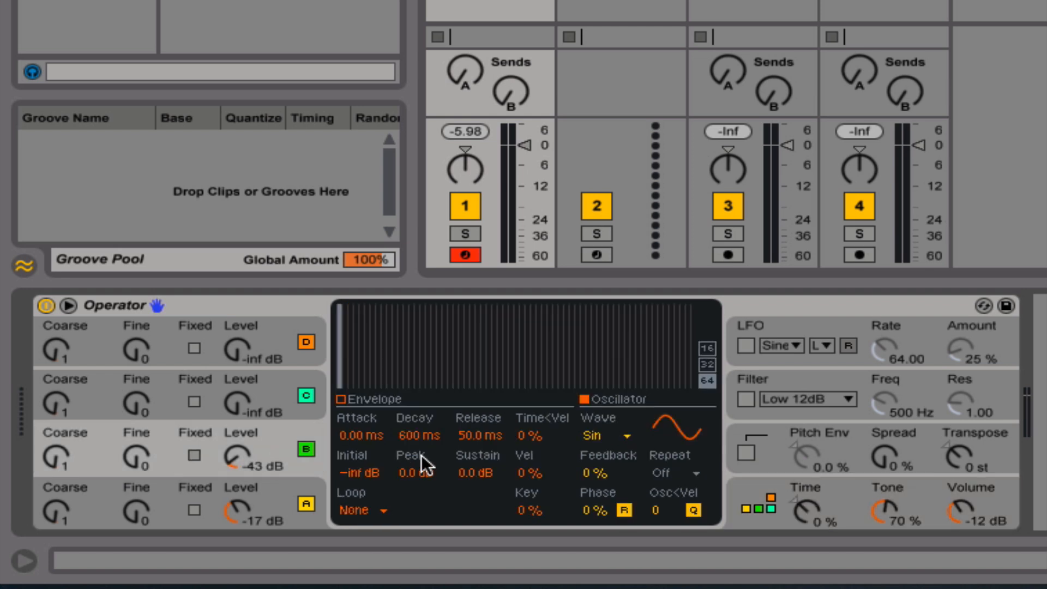
mouse_move(230, 453)
left_mouse_down()
mouse_move(230, 431)
mouse_move(230, 451)
left_mouse_up()
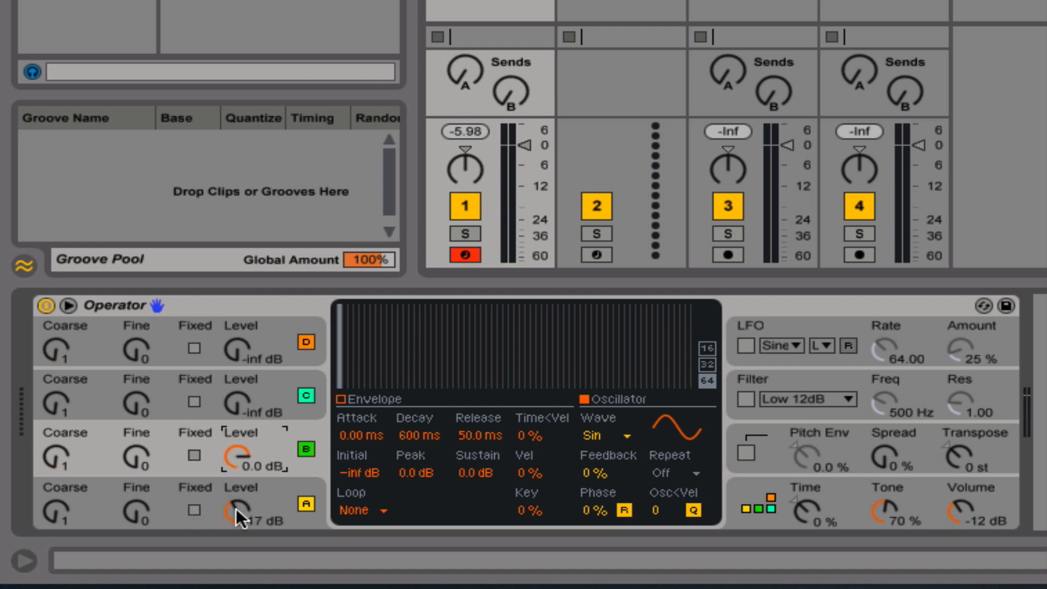
mouse_move(236, 513)
left_mouse_down()
mouse_move(236, 497)
mouse_move(236, 521)
mouse_move(235, 506)
left_mouse_up()
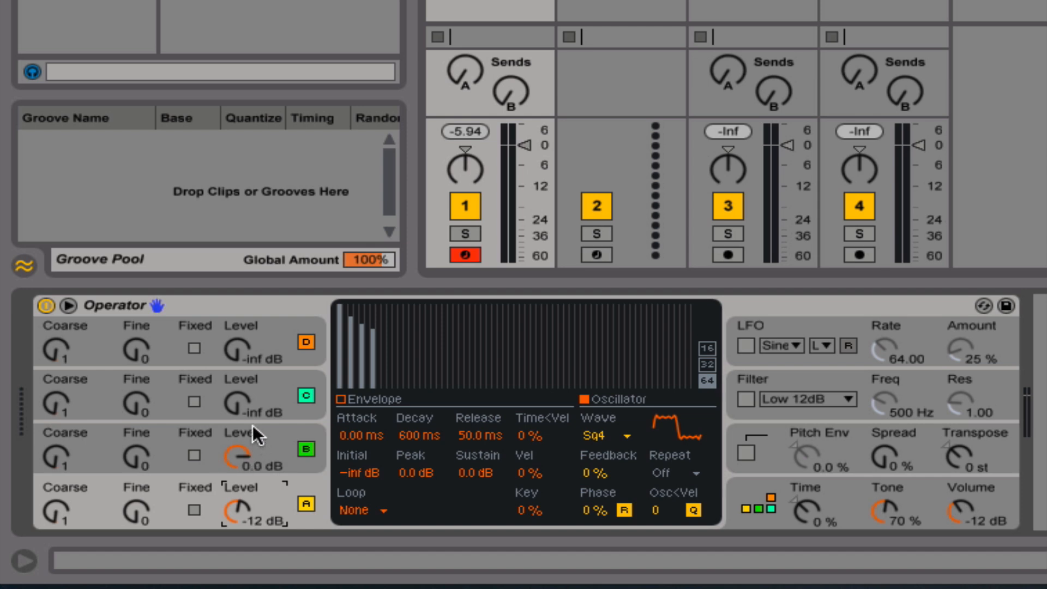
Step: Set oscillator C's wave to Saw 6 and raise its level to -0.3 dB
left_click(270, 387)
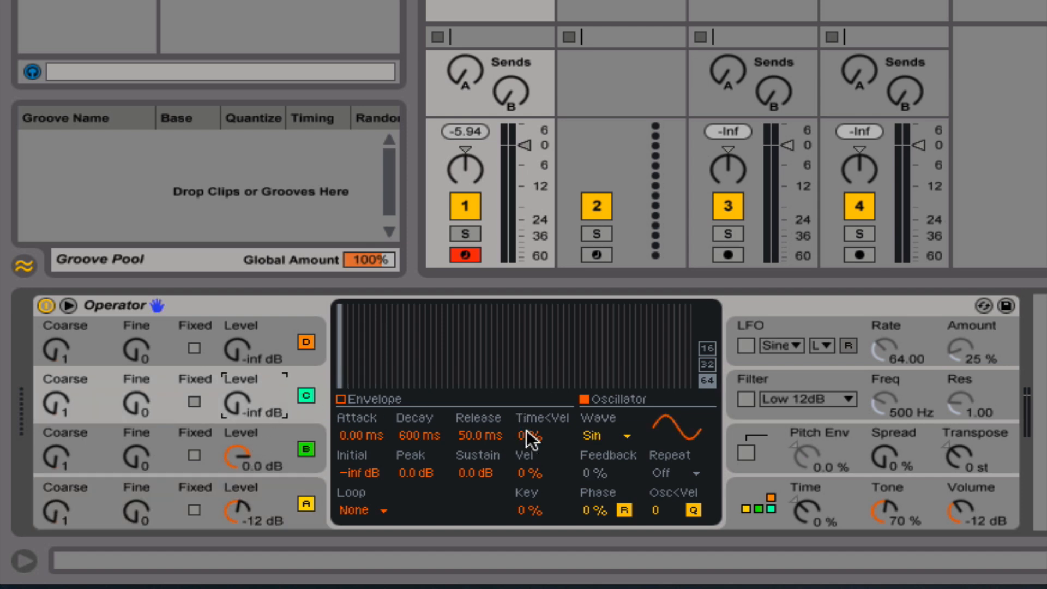
left_click(613, 436)
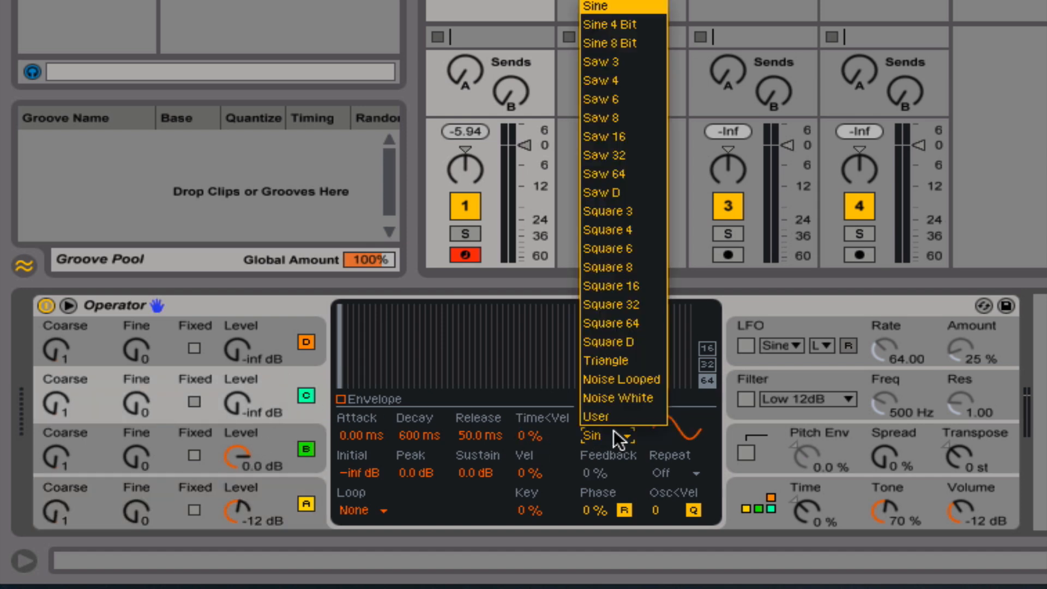
left_click(601, 95)
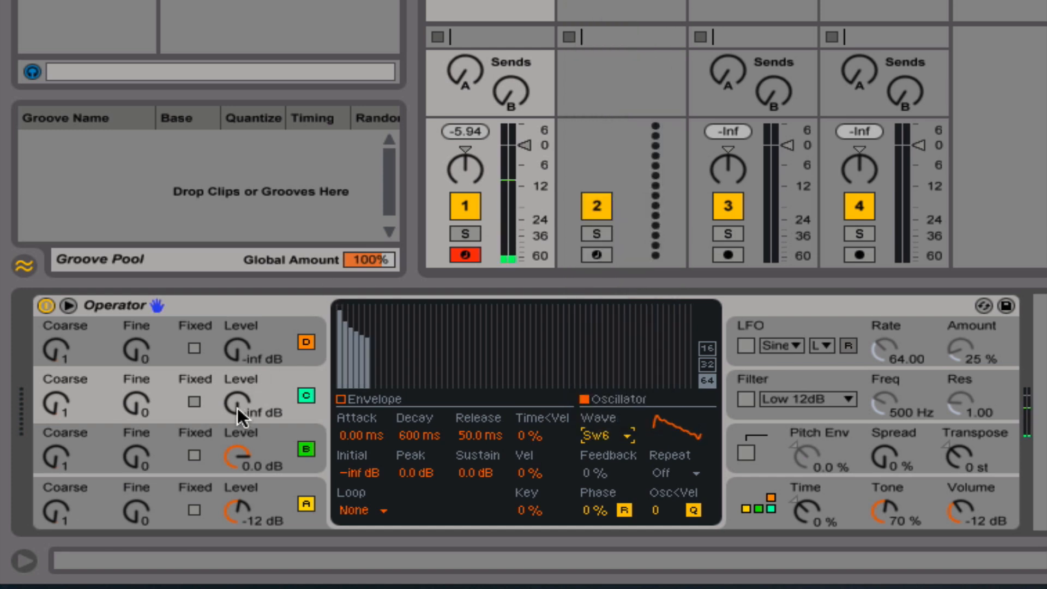
left_click_drag(237, 407, 238, 374)
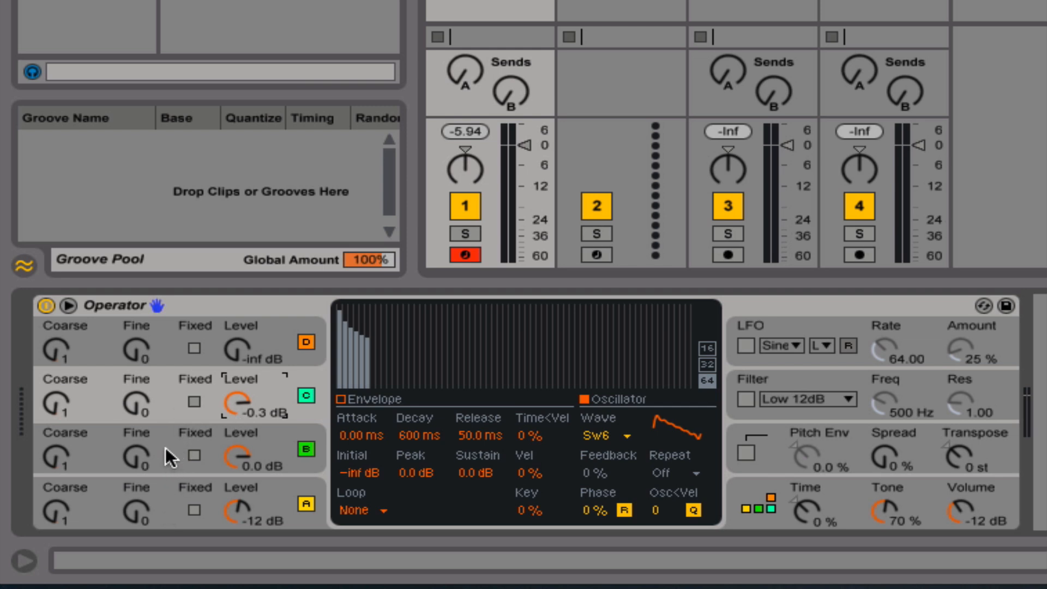
Step: Raise oscillator D's level to -27 dB and lower oscillator C's level to -8.6 dB
left_click(166, 486)
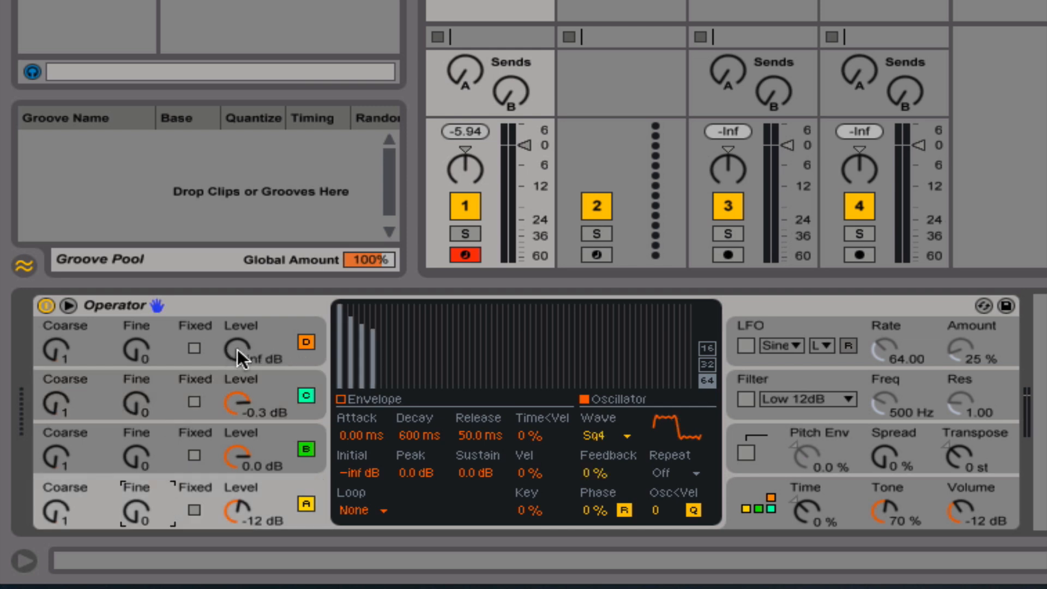
left_click_drag(234, 349, 236, 343)
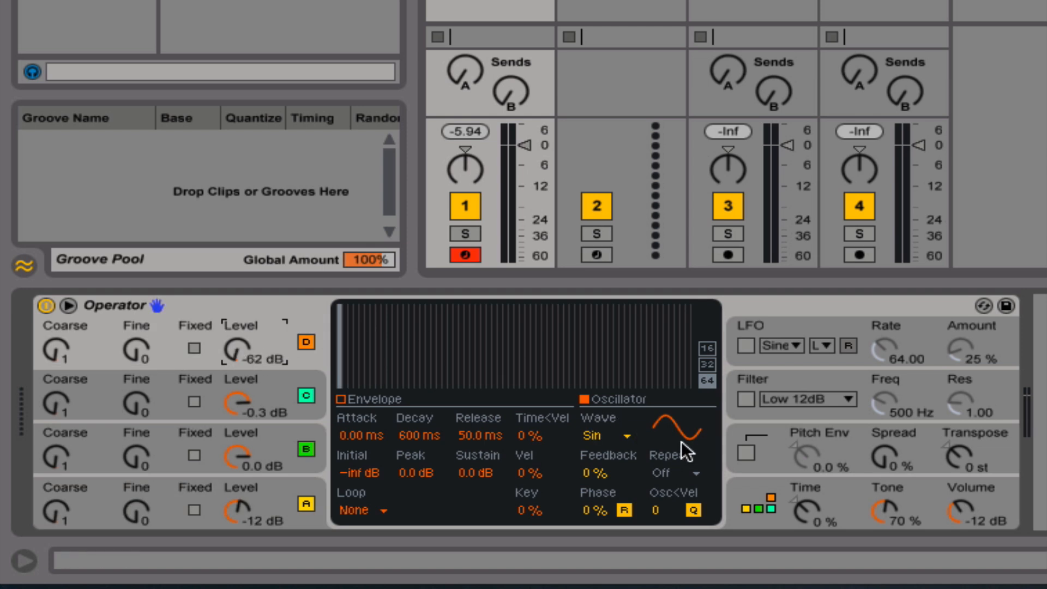
left_click(238, 400)
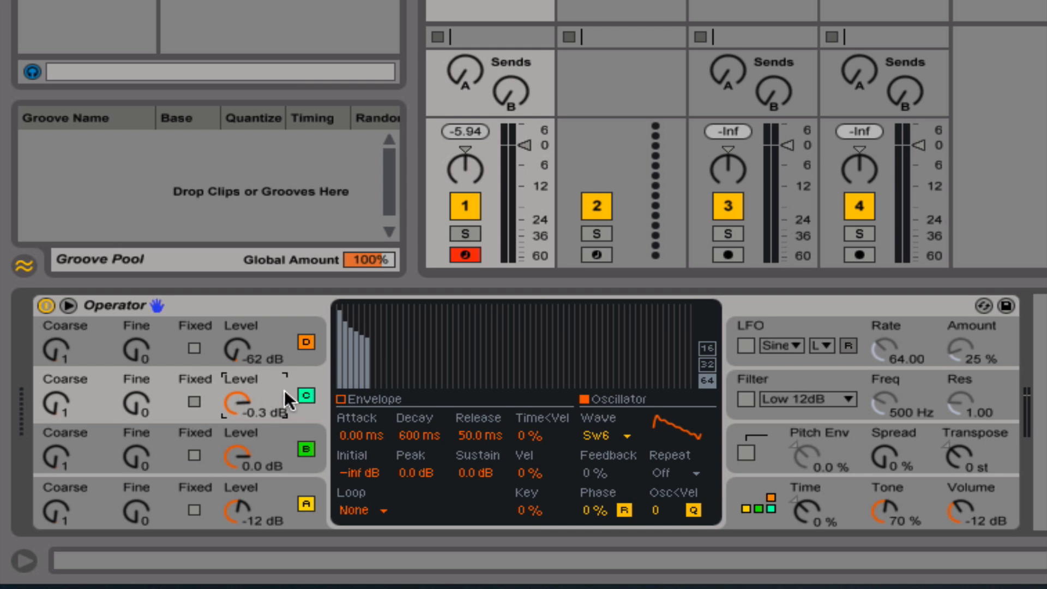
mouse_move(233, 351)
left_mouse_down()
mouse_move(233, 308)
mouse_move(234, 339)
left_mouse_up()
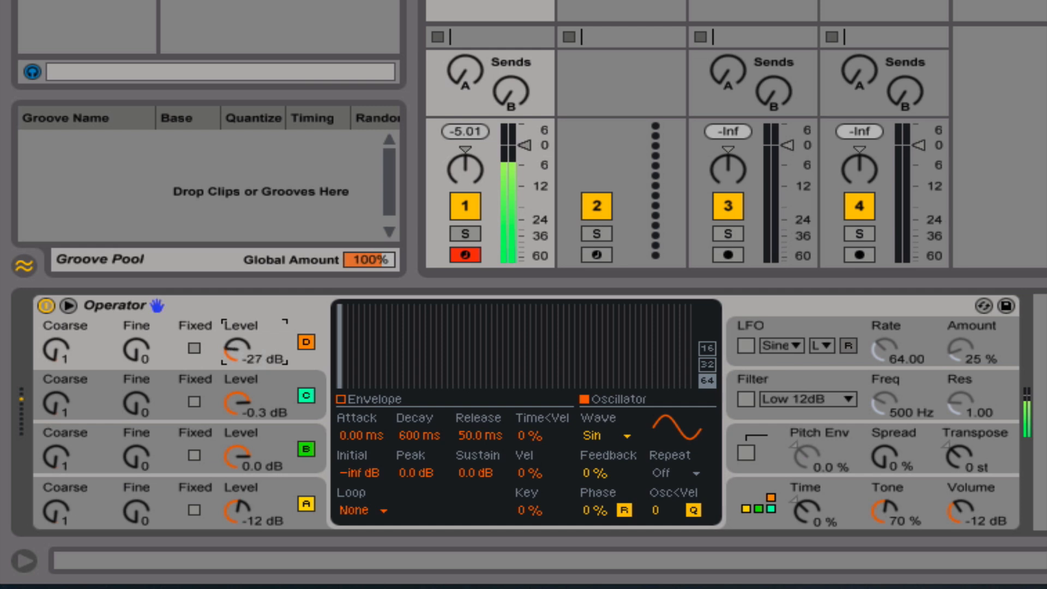
left_click(236, 396)
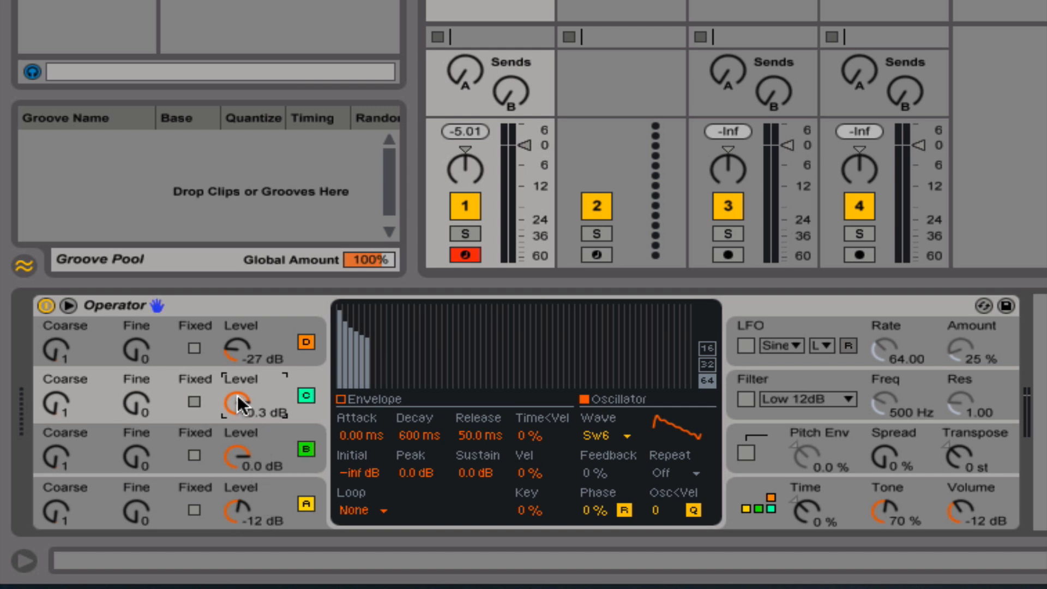
mouse_move(238, 398)
left_mouse_down()
mouse_move(237, 447)
mouse_move(237, 404)
left_mouse_up()
Step: Switch oscillators D, B and C off, and bring B, C and D back on one at a time
left_click(305, 342)
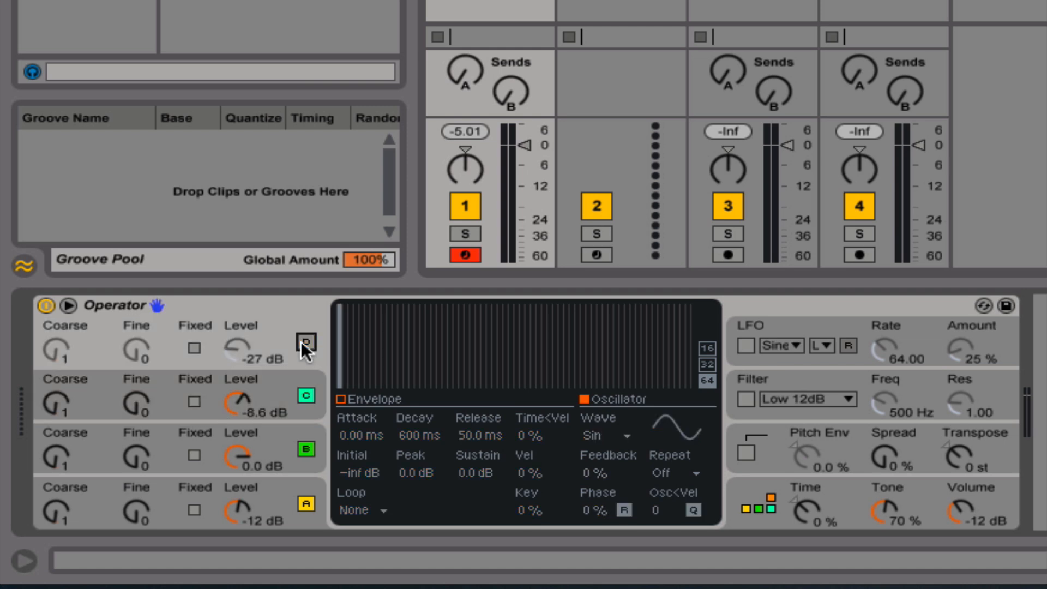
left_click(306, 449)
left_click(301, 513)
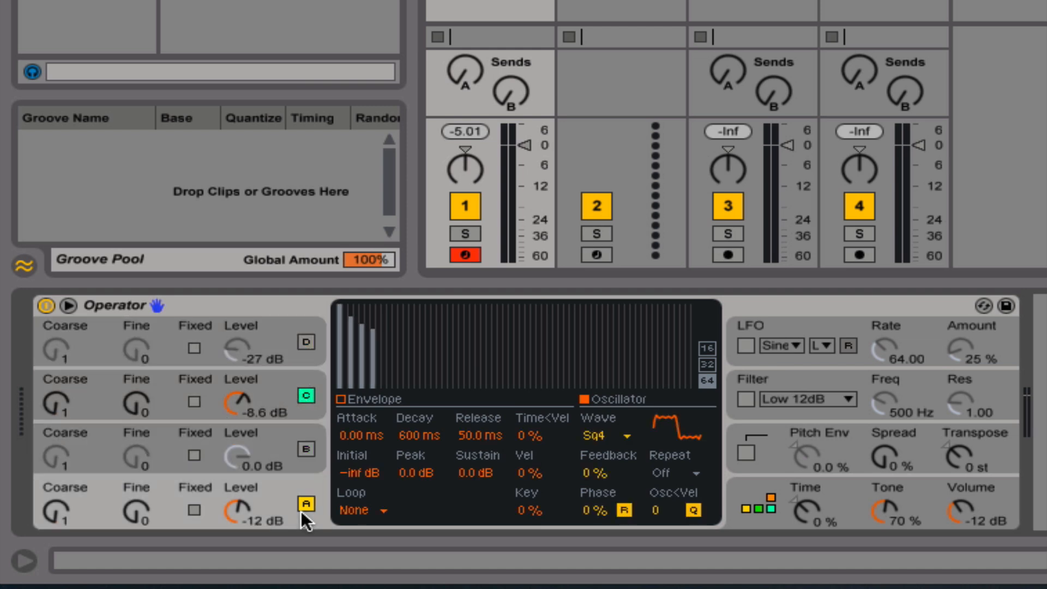
left_click(307, 397)
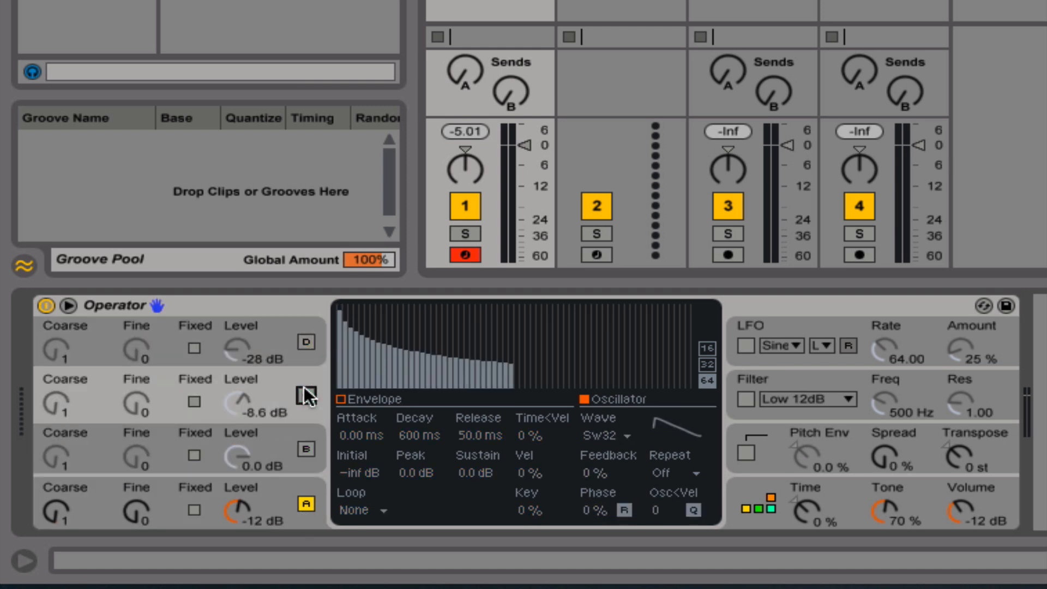
left_click(301, 448)
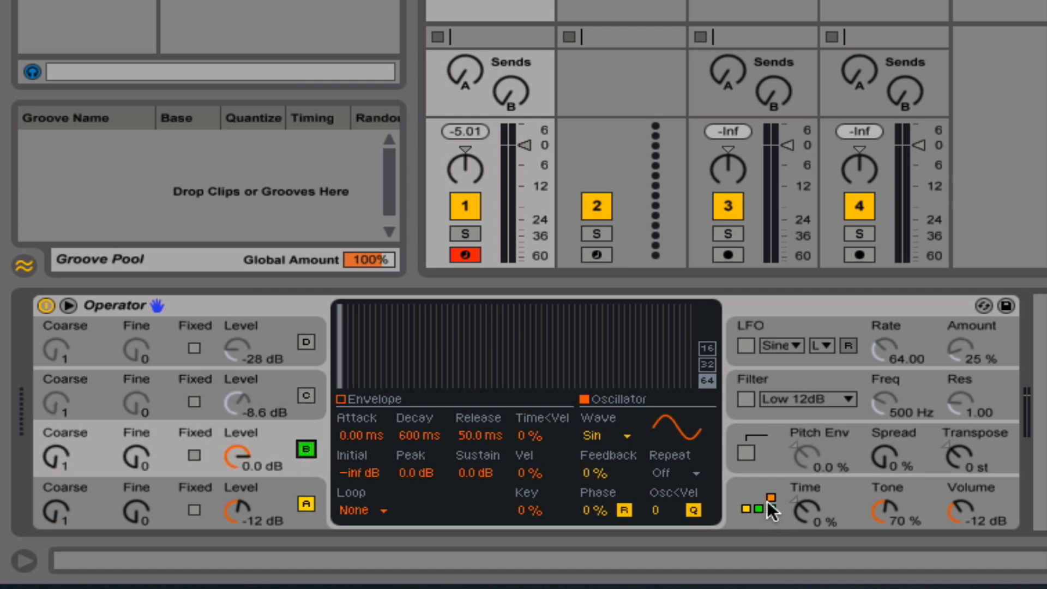
left_click(304, 397)
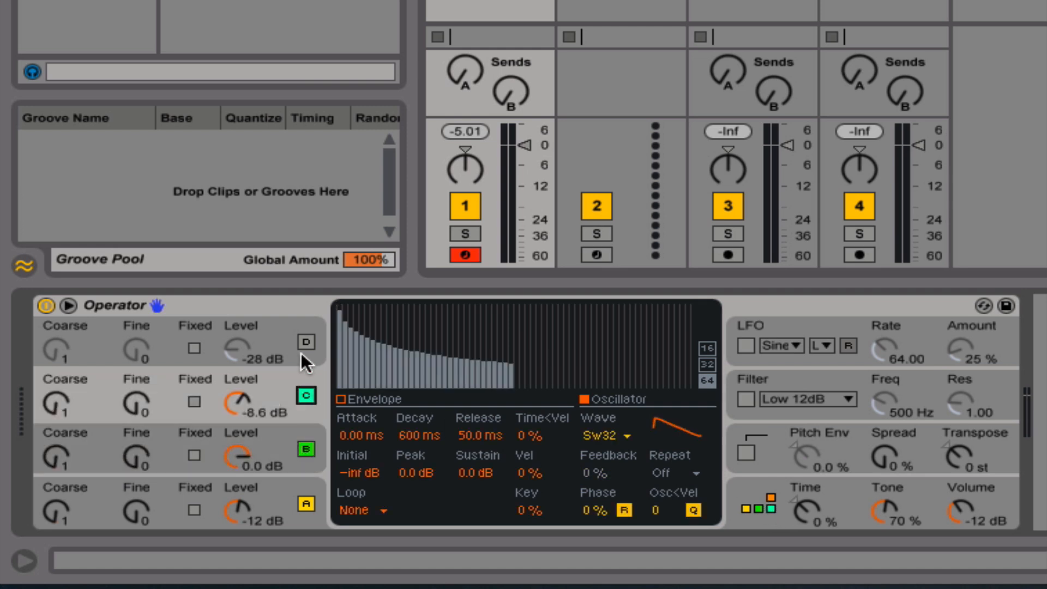
left_click(306, 338)
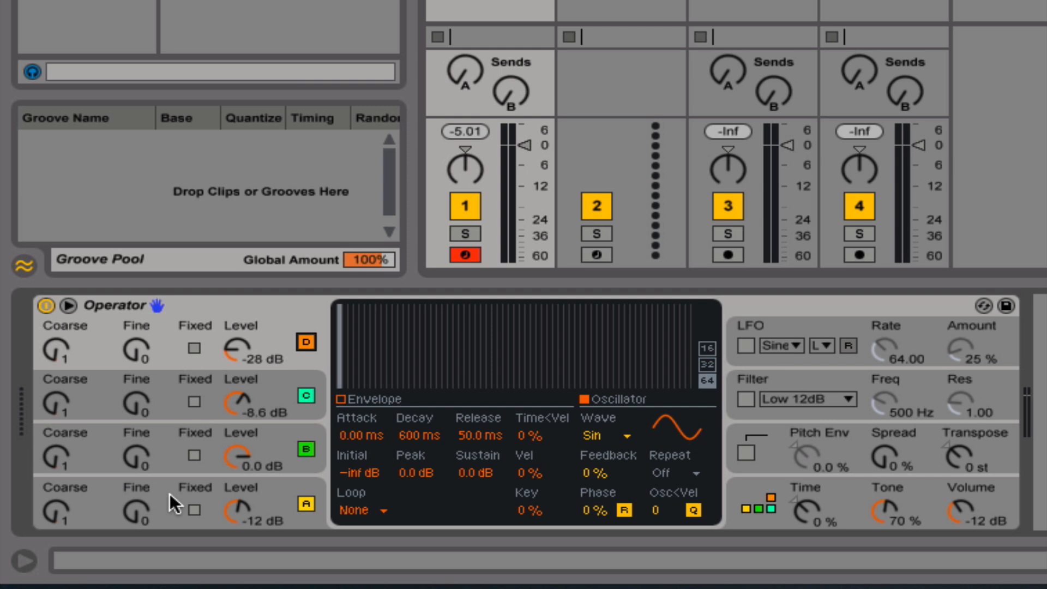
Step: Switch to the algorithm with all four oscillators in parallel and leave only oscillator A on, as a sine at 0.0 dB
left_click(758, 505)
left_click(683, 323)
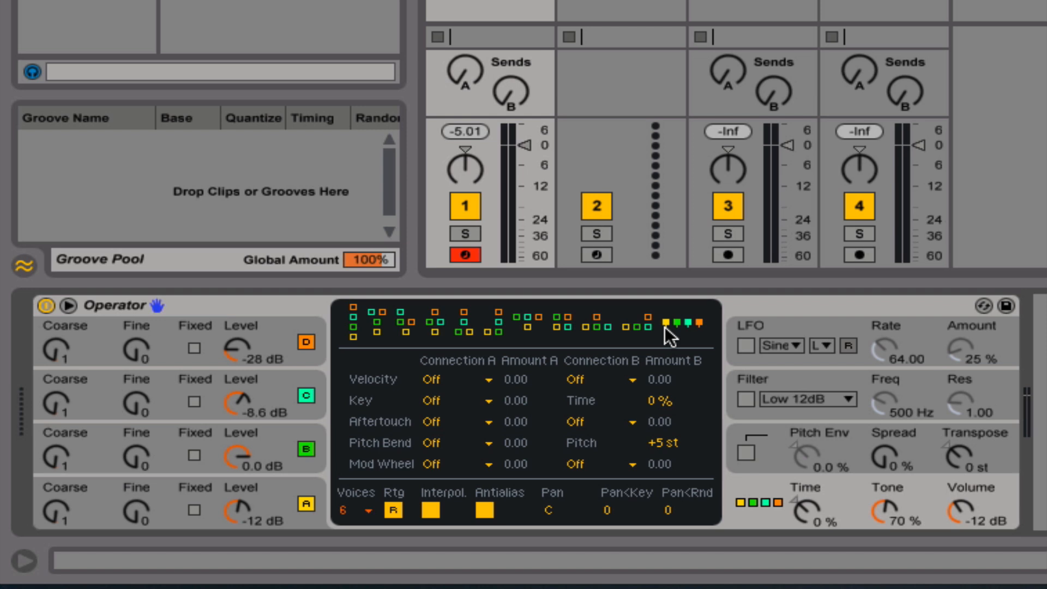
left_click(169, 514)
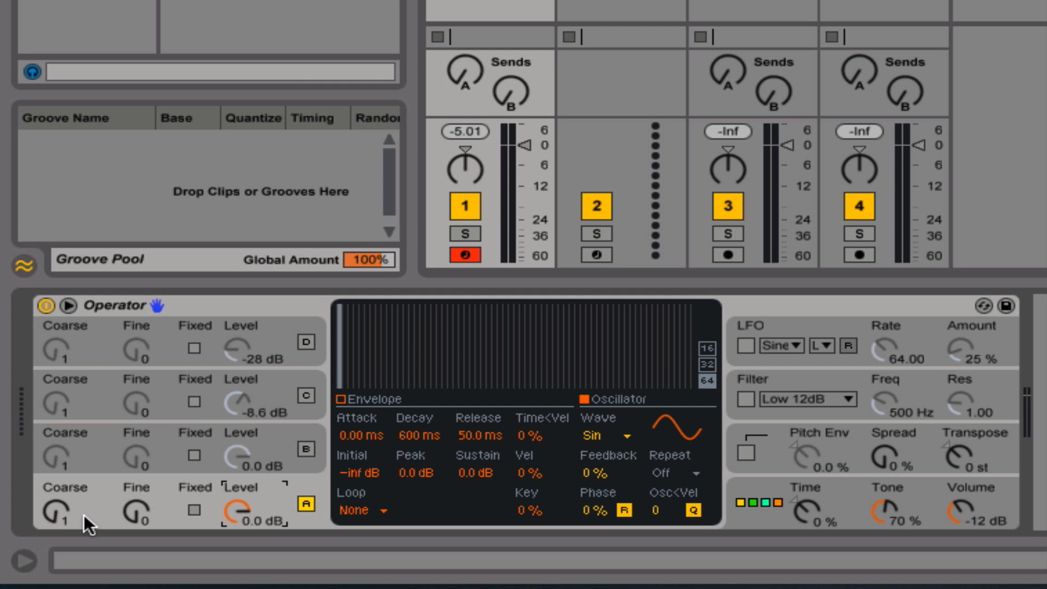
Step: Raise oscillator A's coarse tuning to 2 and on to 3
left_click(54, 513)
left_click_drag(51, 518, 51, 504)
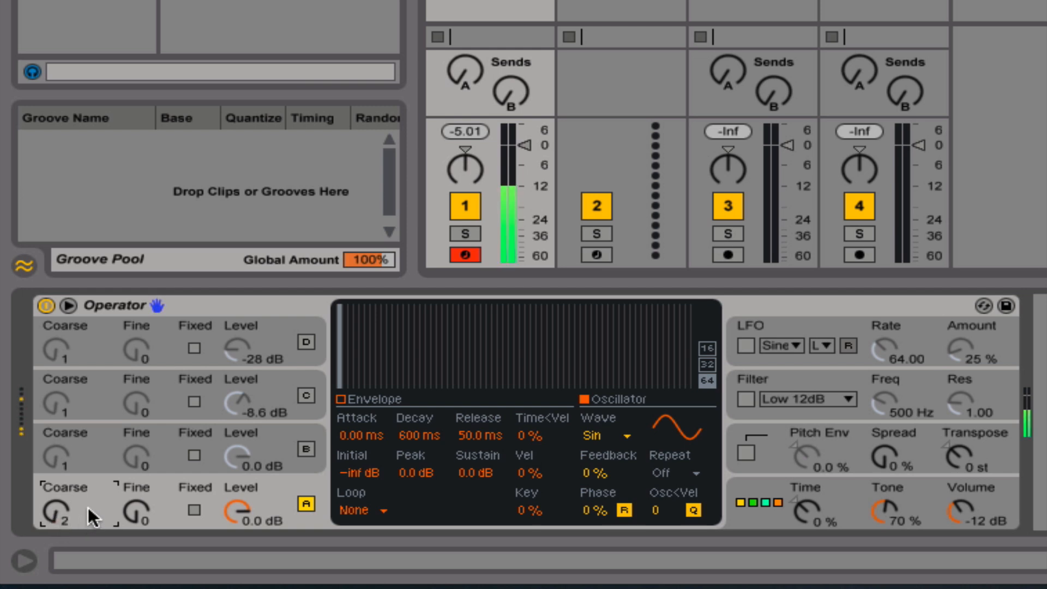
left_click_drag(87, 506, 87, 501)
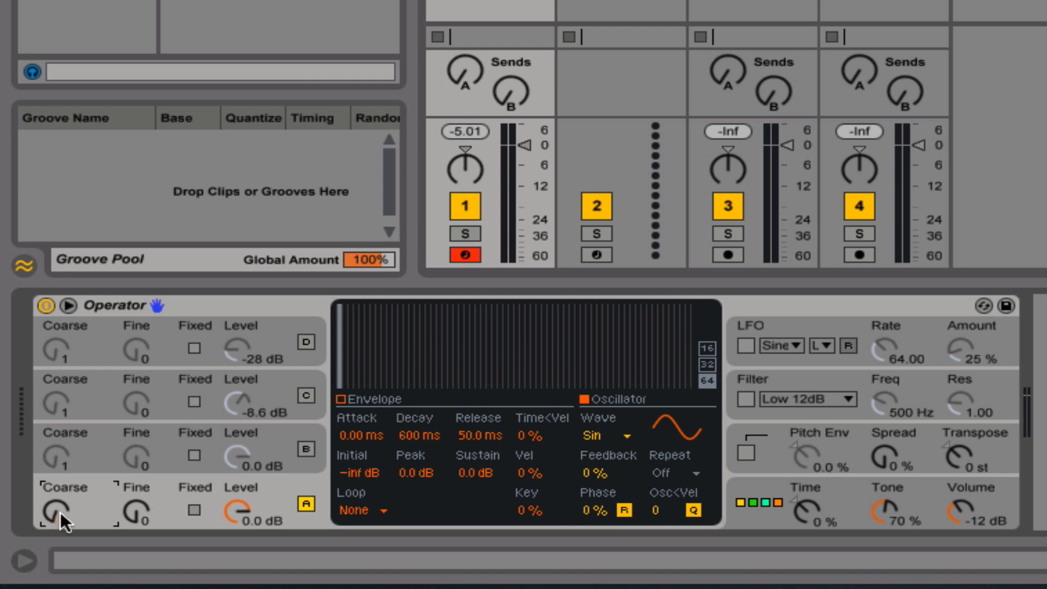
Step: Switch oscillator B on at -1.0 dB and off again while setting oscillator A's coarse tuning to 1
left_click(306, 450)
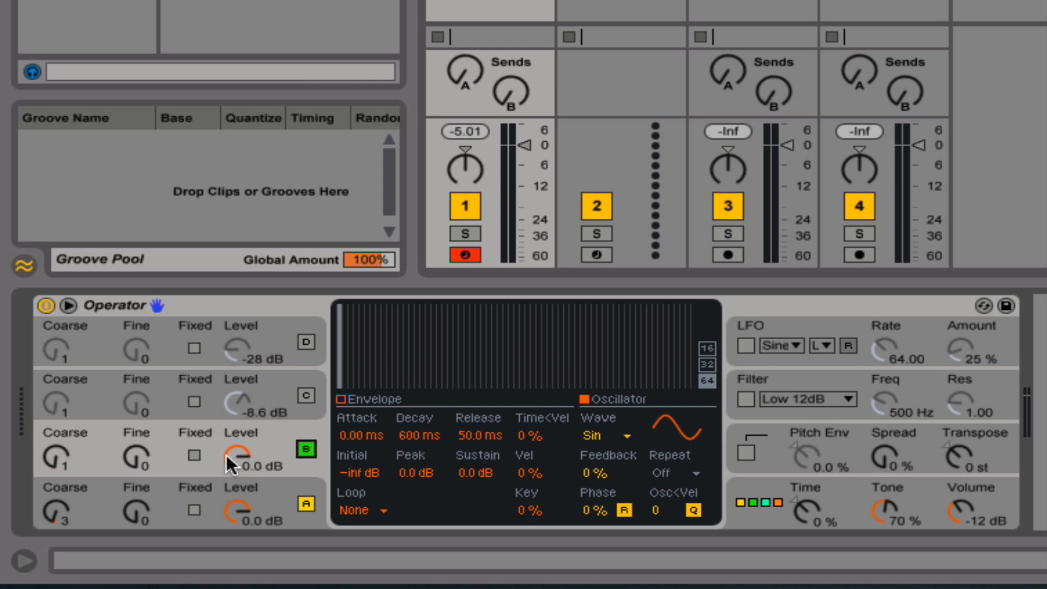
left_click_drag(233, 456, 233, 459)
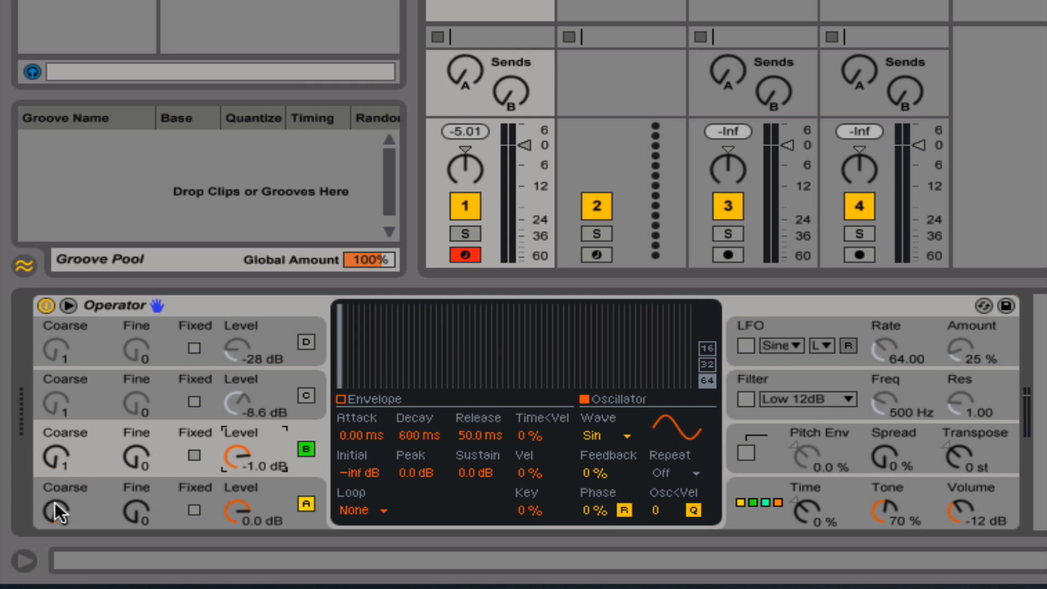
left_click_drag(55, 504, 55, 504)
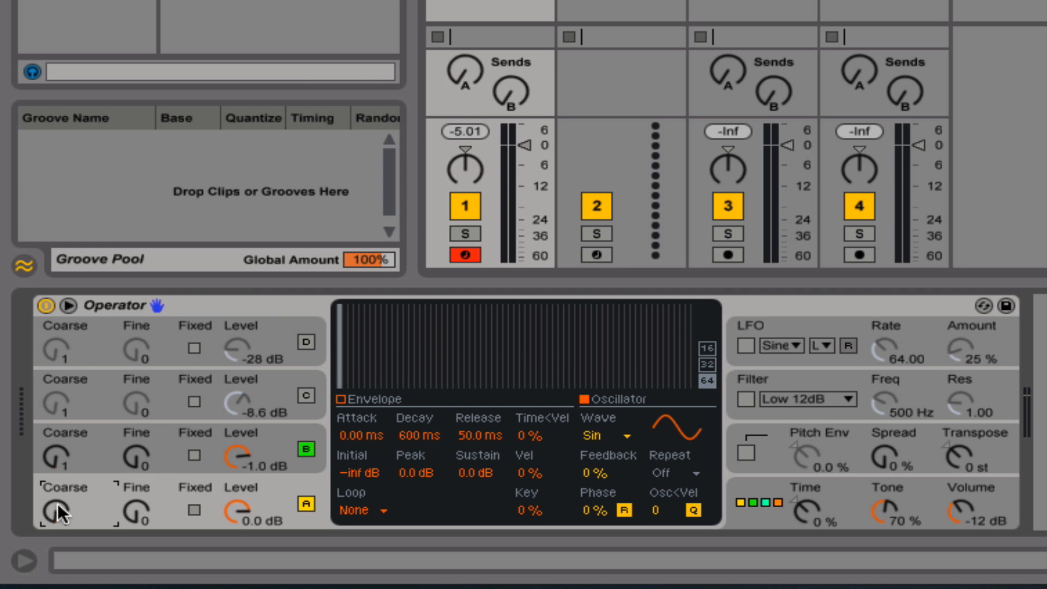
left_click(306, 450)
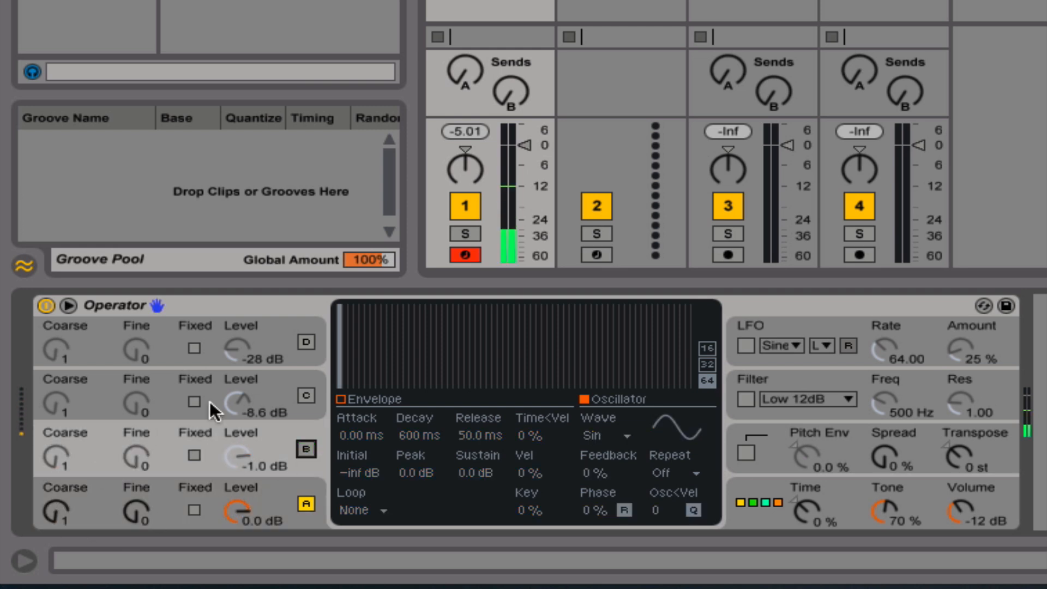
Step: Switch oscillator B on, raise its coarse tuning to 2 and on to 6, and lower oscillator A's level to -6.3 dB
left_click(306, 450)
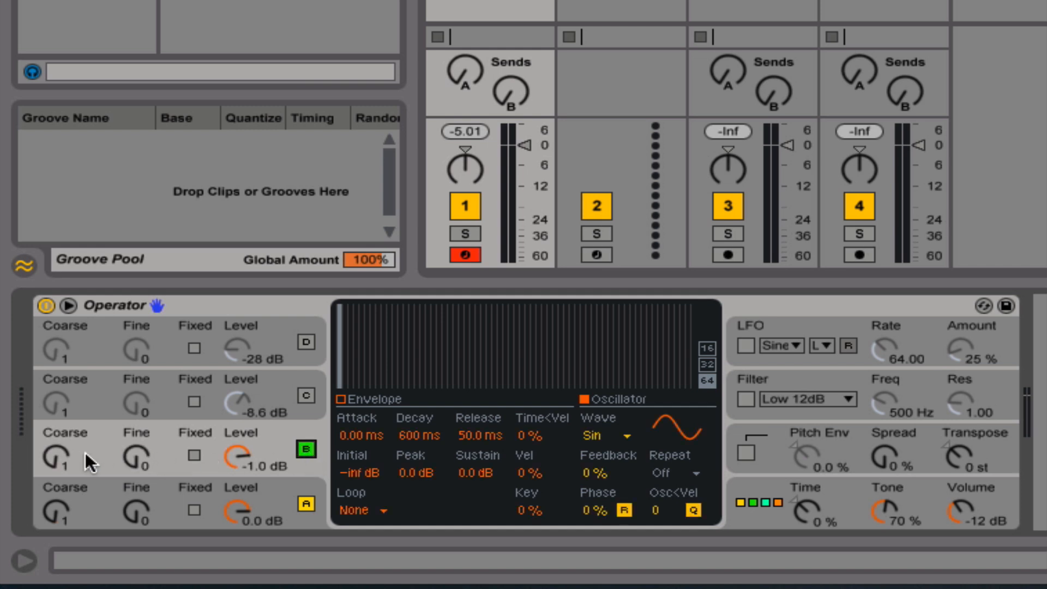
left_click(61, 456)
left_click_drag(60, 457, 60, 451)
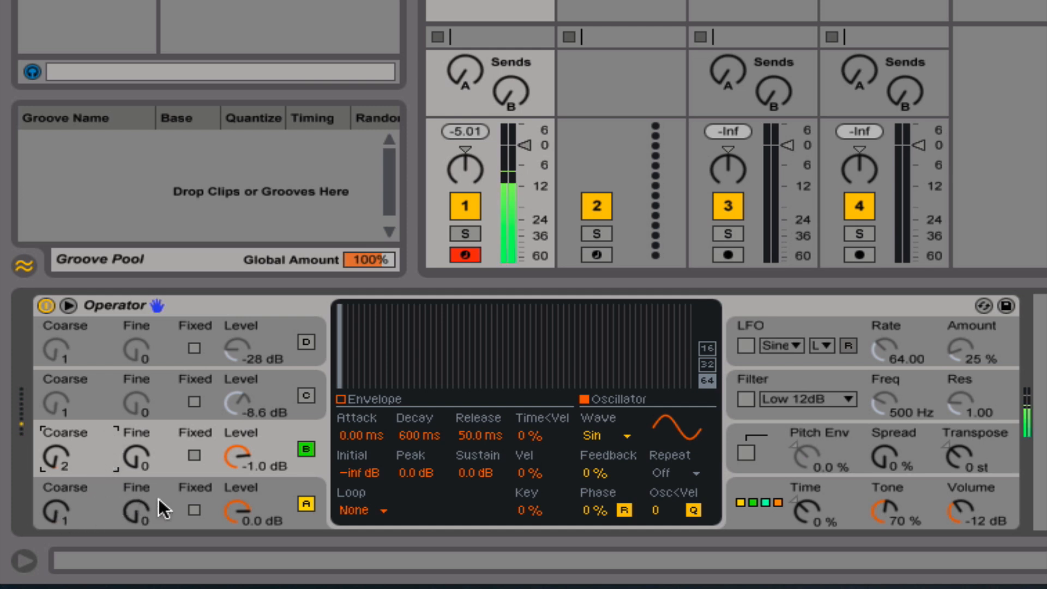
left_click_drag(234, 510, 235, 519)
left_click_drag(56, 457, 57, 452)
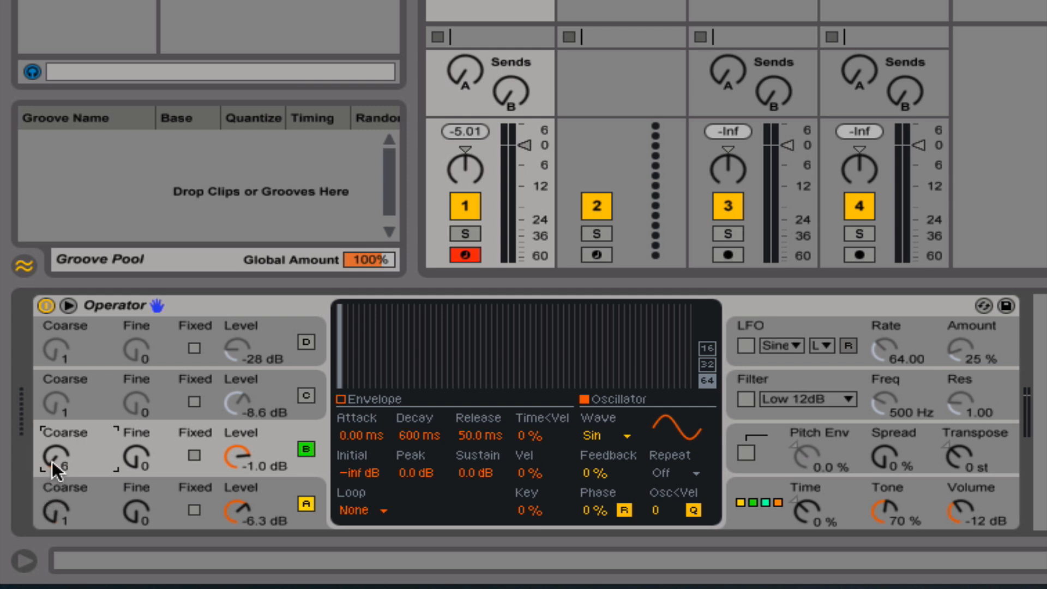
Step: Raise oscillator A's coarse tuning to 4, try its fine tuning and return it to 0, and bring the coarse tuning down to 2
left_click_drag(53, 512, 53, 494)
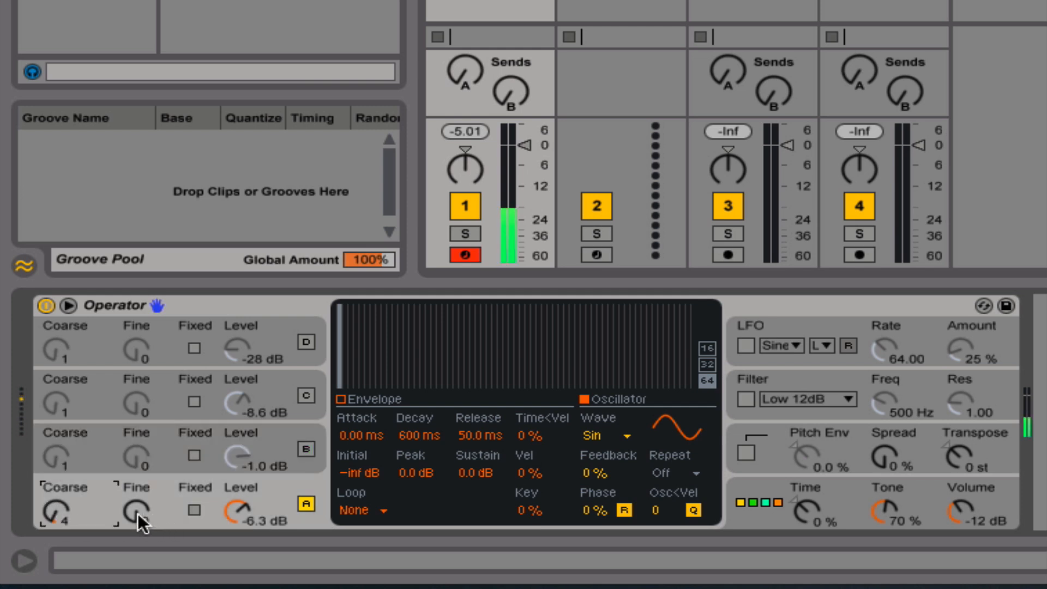
mouse_move(139, 513)
left_mouse_down()
mouse_move(139, 403)
mouse_move(138, 512)
left_mouse_up()
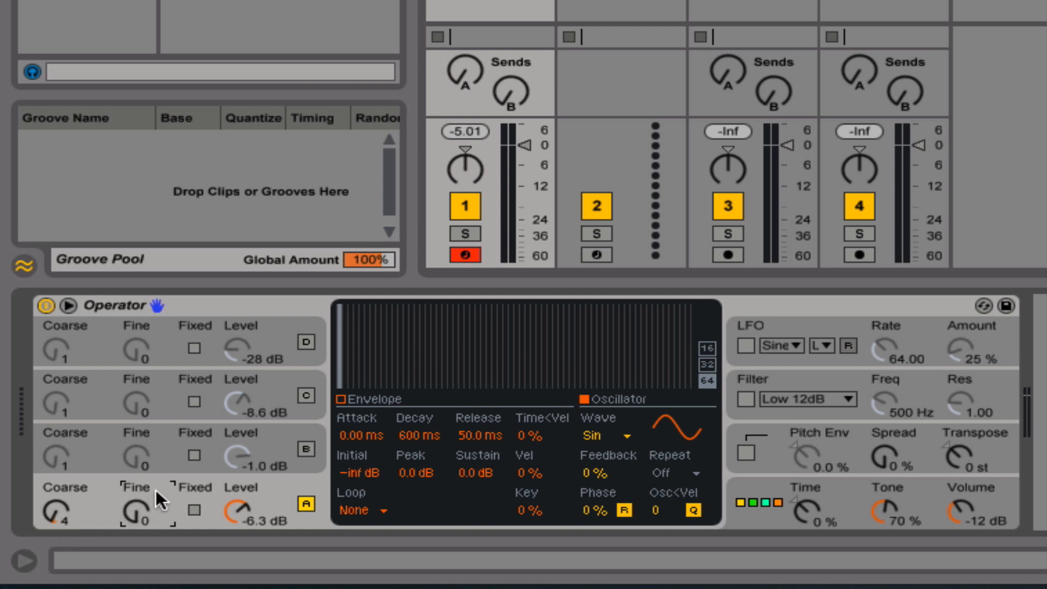
mouse_move(135, 511)
left_mouse_down()
mouse_move(136, 404)
mouse_move(136, 511)
left_mouse_up()
left_click_drag(55, 511, 55, 523)
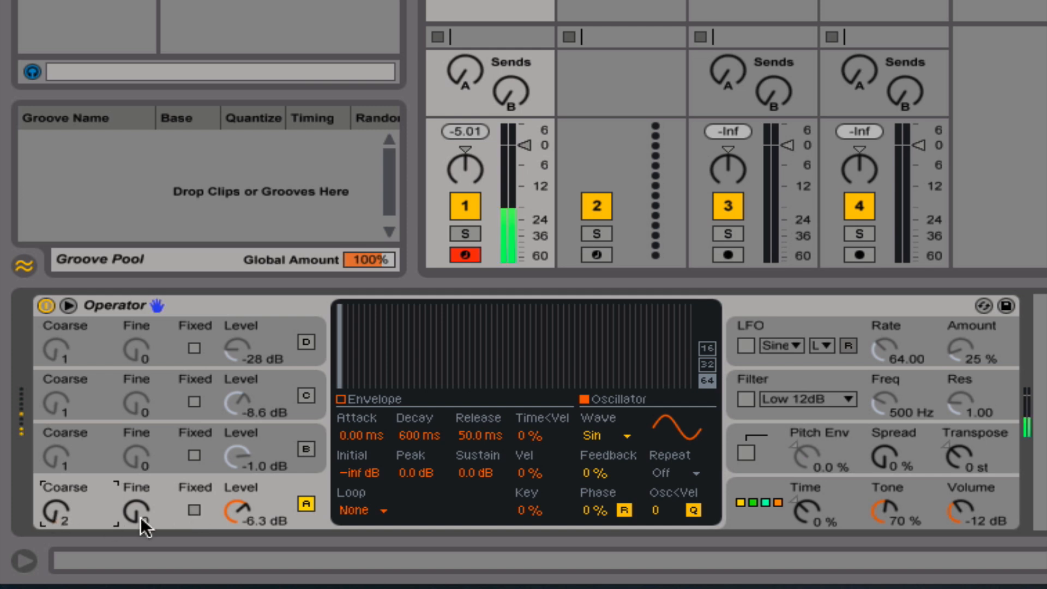
Step: Switch oscillator A to fixed frequency and set it to 463 Hz with a multiplier of 10
left_click(193, 510)
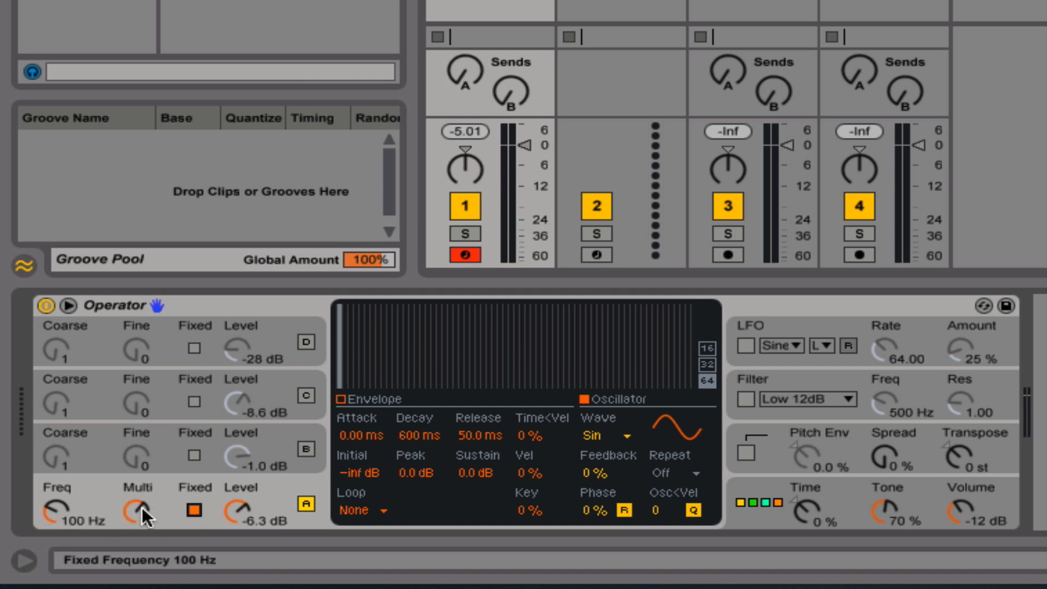
left_click(54, 506)
left_click_drag(55, 506, 55, 489)
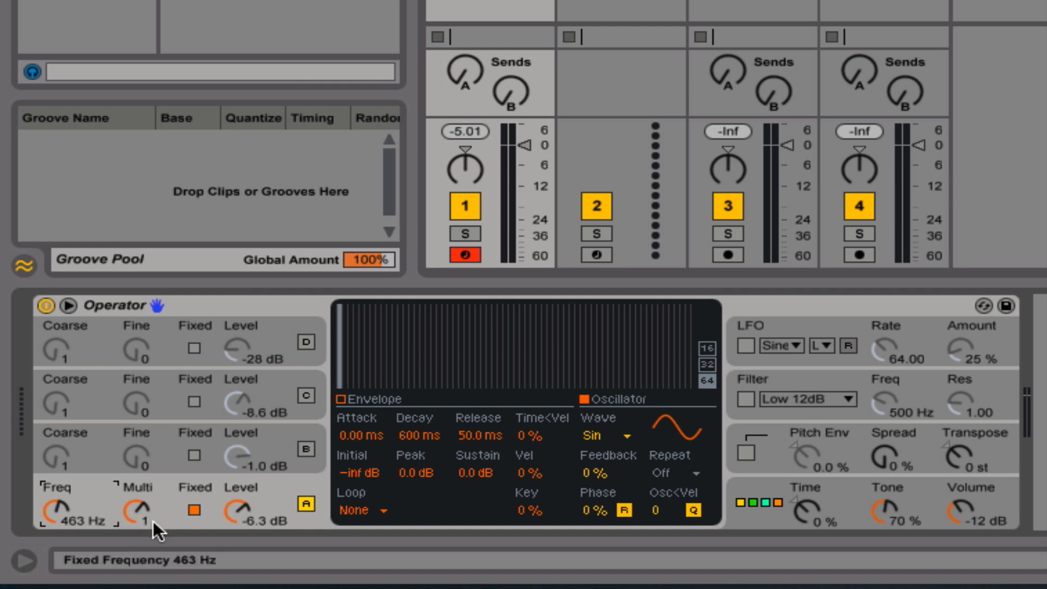
left_click_drag(148, 516, 148, 485)
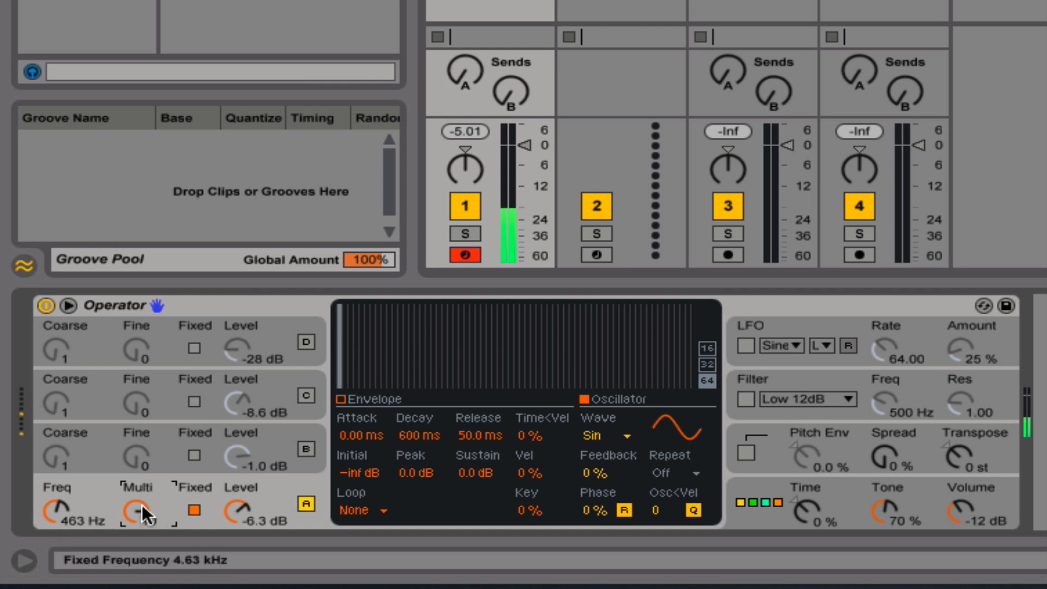
Step: Lower oscillator A's multiplier to 0.1, and try a fixed frequency of 2.00 kHz with the multiplier at 1
mouse_move(136, 510)
left_mouse_down()
mouse_move(136, 532)
mouse_move(141, 518)
left_mouse_up()
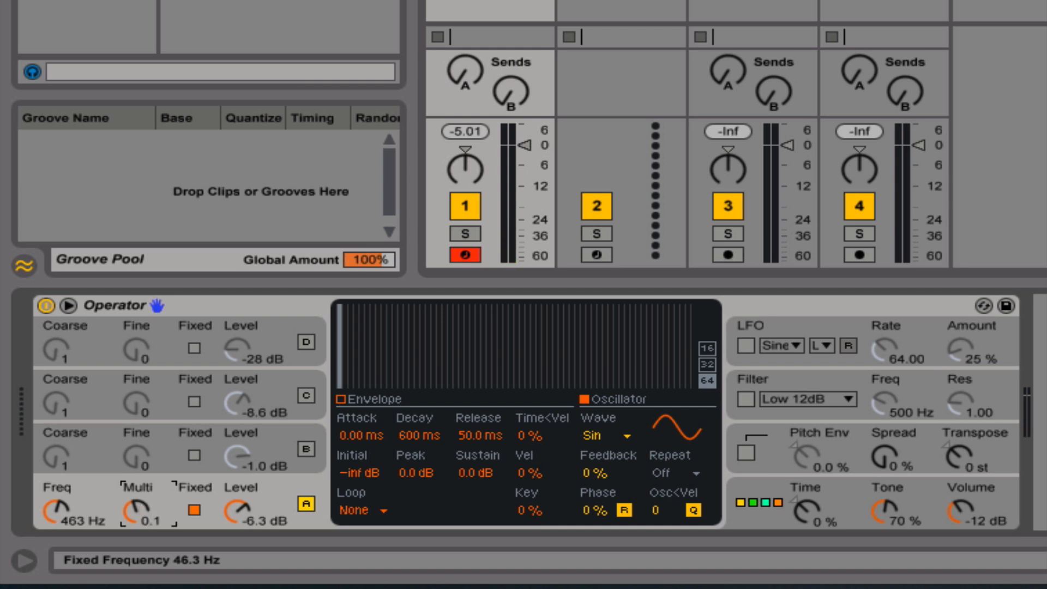
left_click_drag(142, 518, 142, 527)
left_click_drag(59, 510, 59, 472)
left_click_drag(136, 509, 137, 492)
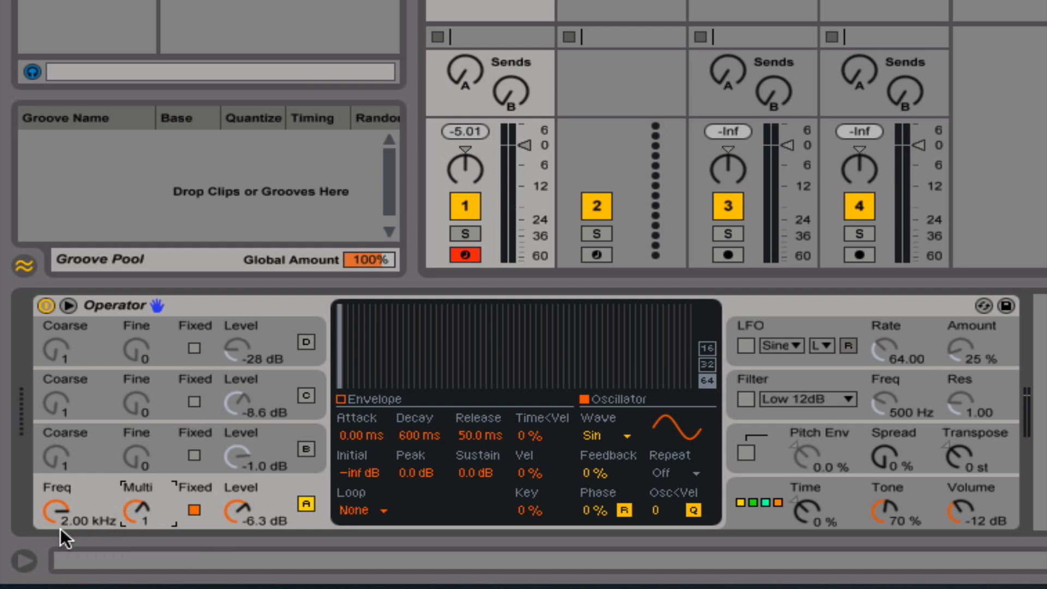
left_click_drag(95, 521, 95, 537)
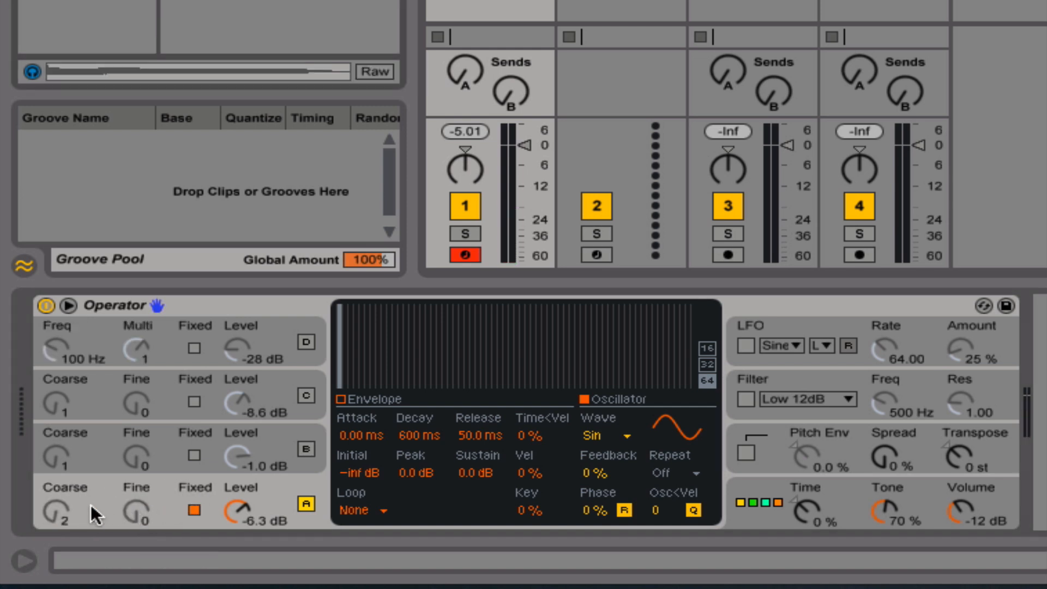
Step: Set oscillator A's fixed frequency to 449 Hz and its multiplier to 10
left_click(56, 512)
left_click_drag(52, 505, 51, 480)
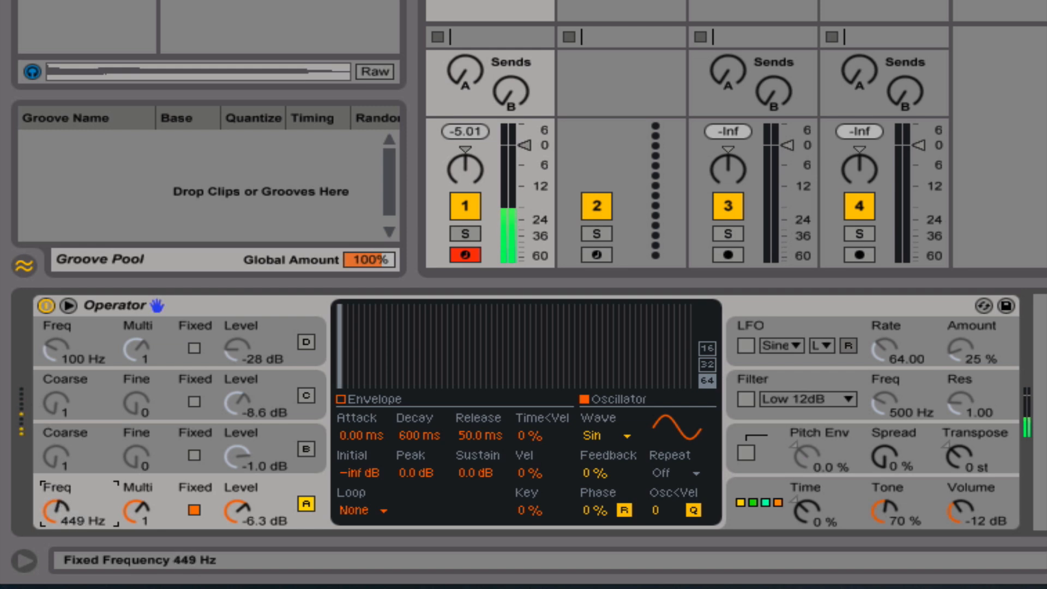
left_click(136, 510)
left_click_drag(138, 509, 138, 493)
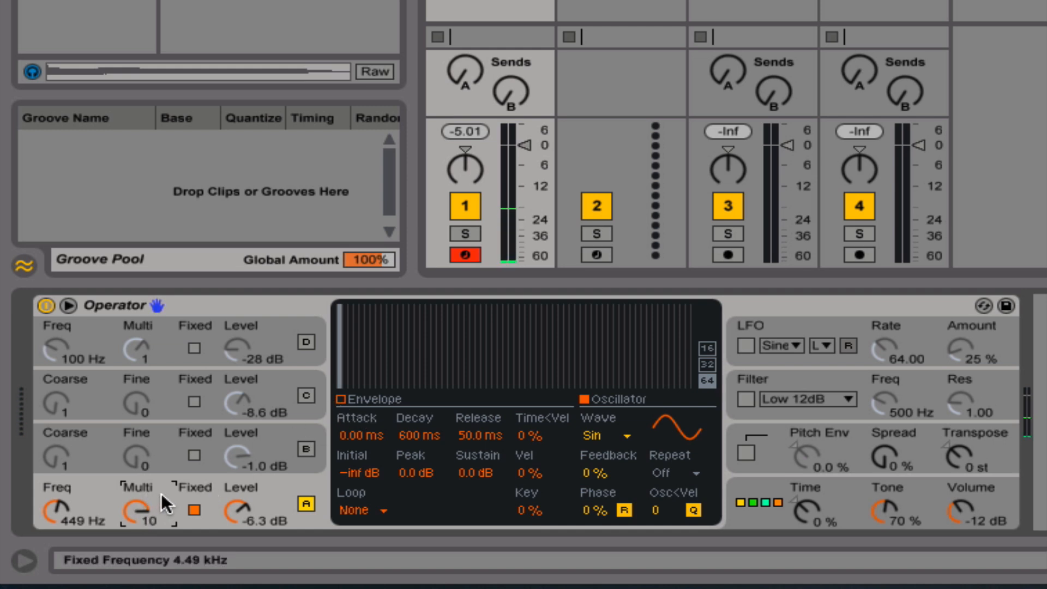
Step: Shape oscillator A's envelope into a short transient with sustain at -inf dB and a decay of 48.2 ms
left_click(341, 399)
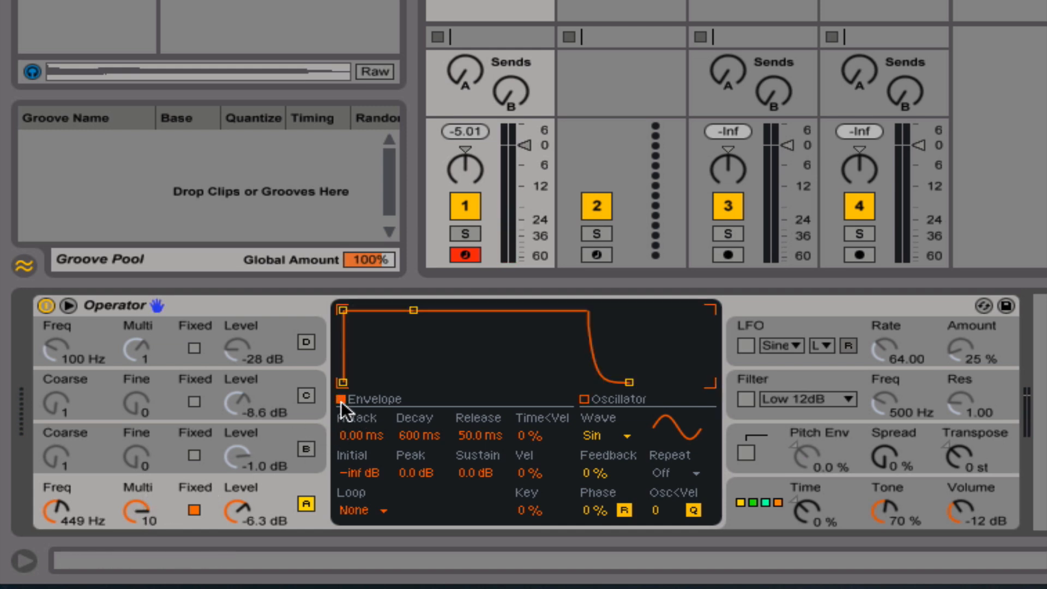
left_click_drag(410, 309, 394, 383)
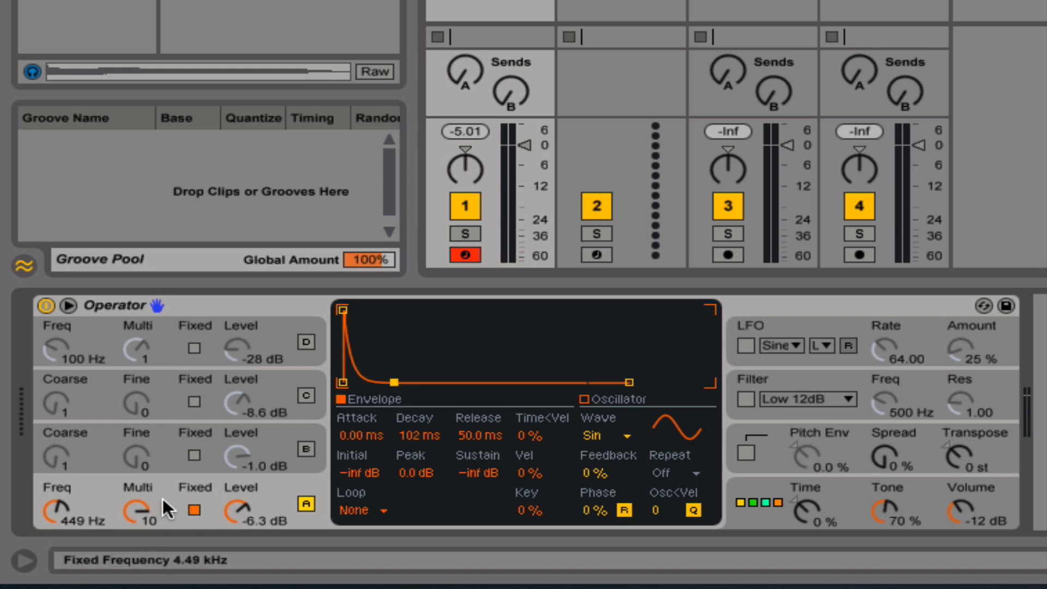
left_click_drag(392, 380, 386, 382)
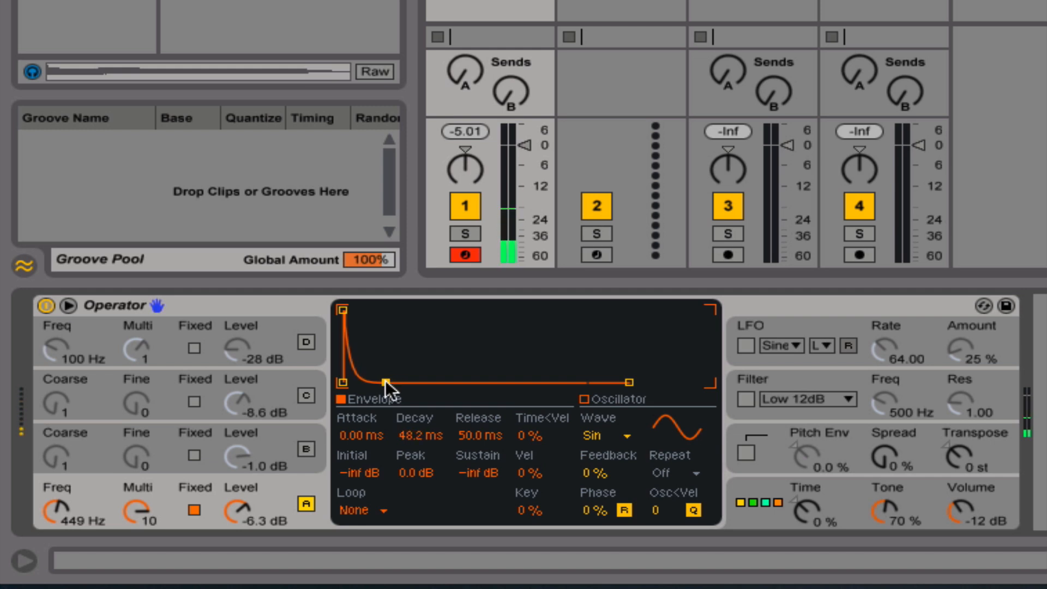
Step: Switch oscillator B on and try oscillator A at -18 dB and 400 Hz, settling on 0.0 dB and 261 Hz
left_click(300, 448)
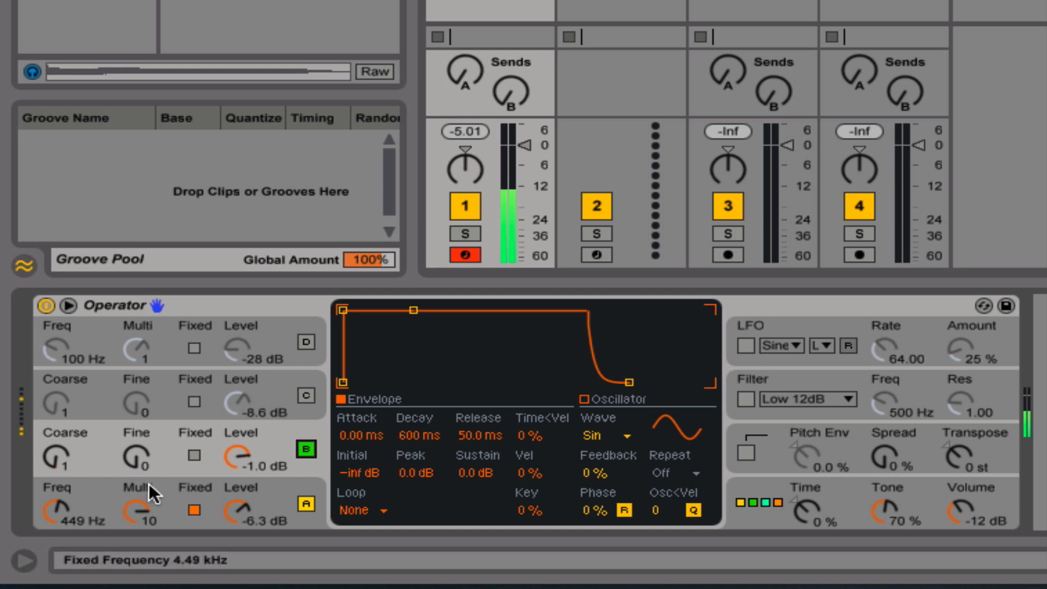
mouse_move(237, 505)
left_mouse_down()
mouse_move(237, 536)
mouse_move(239, 513)
left_mouse_up()
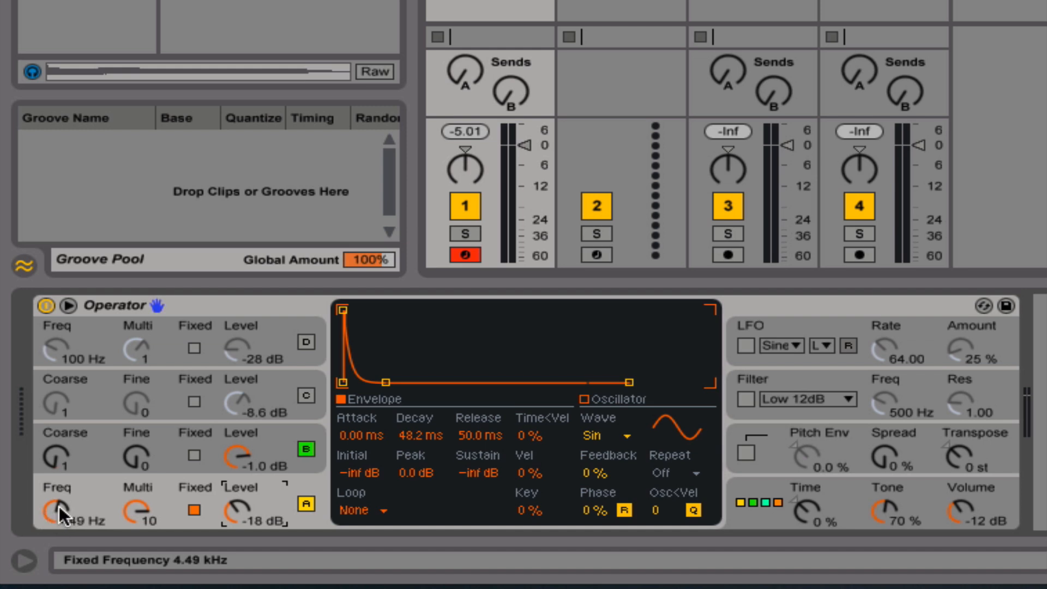
mouse_move(59, 506)
left_mouse_down()
mouse_move(59, 476)
mouse_move(59, 512)
mouse_move(78, 506)
left_mouse_up()
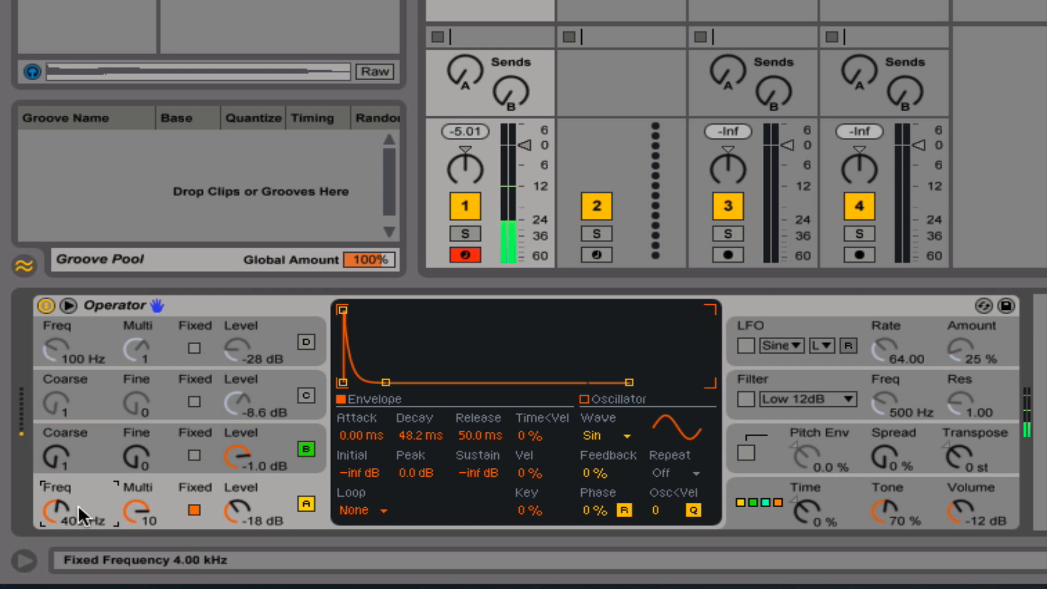
left_click_drag(240, 506, 240, 480)
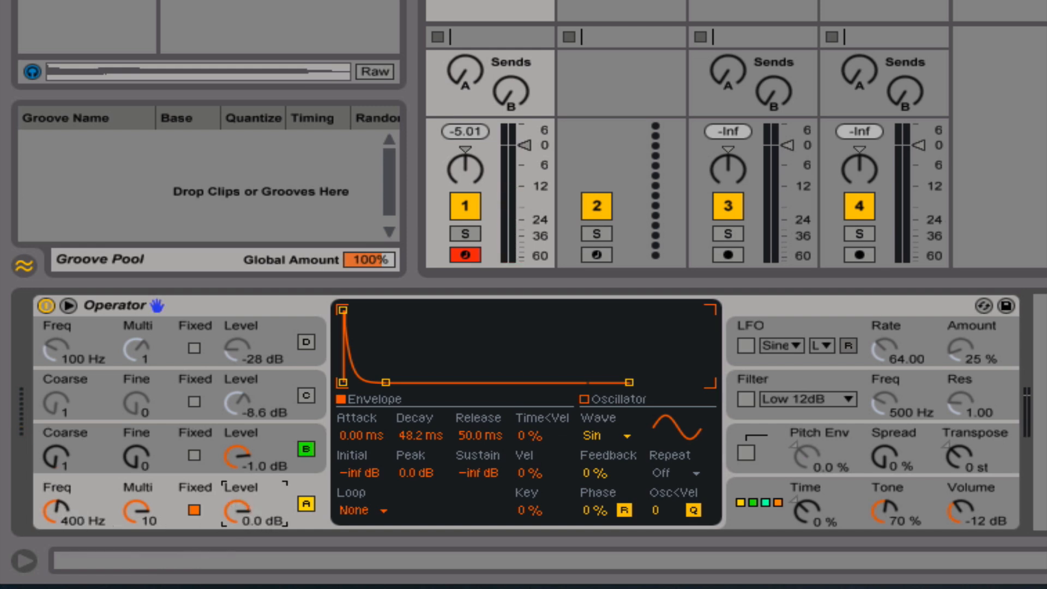
mouse_move(51, 506)
left_mouse_down()
mouse_move(52, 456)
mouse_move(52, 489)
left_mouse_up()
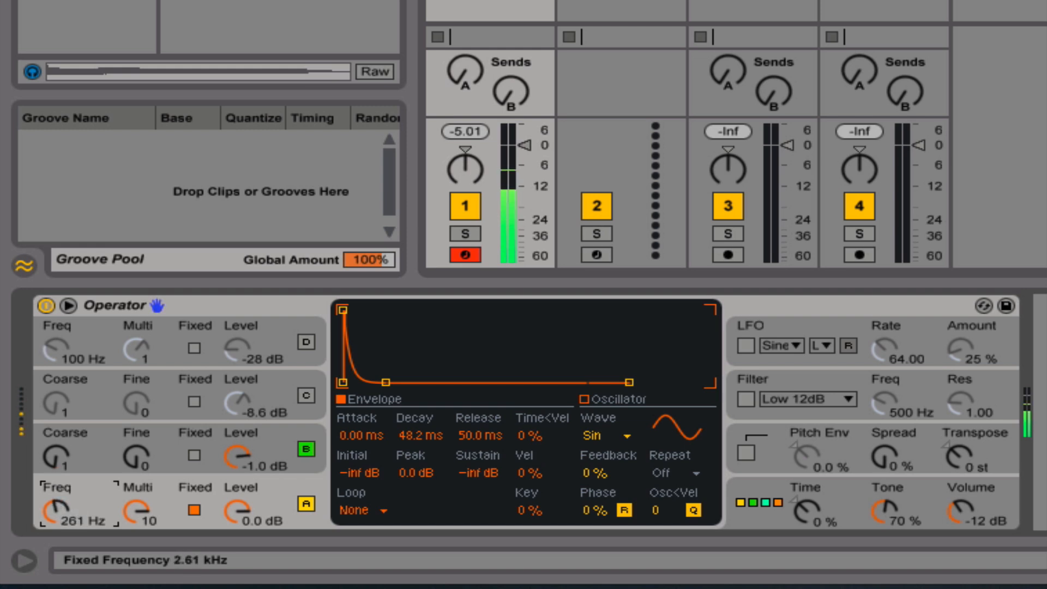